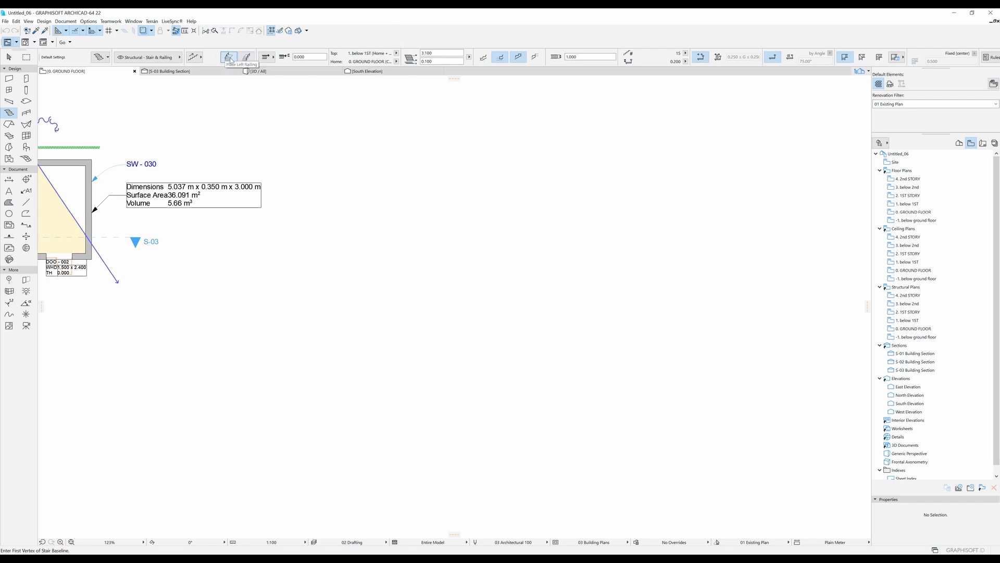
# - Enable the left and right railings in the stair defaults and review the baseline position options, keeping the left baseline
pyautogui.click(231, 59)
pyautogui.click(243, 59)
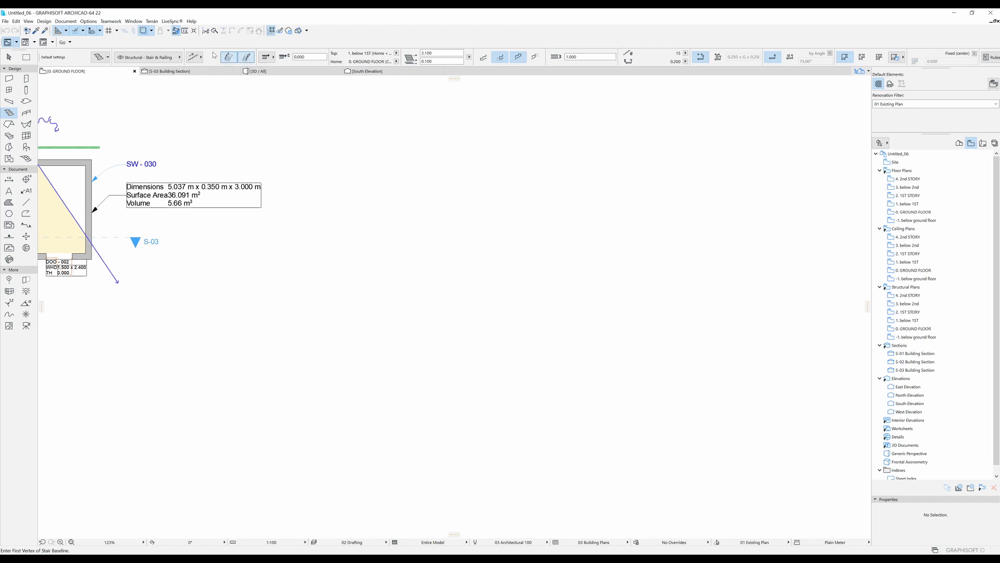
pyautogui.click(266, 61)
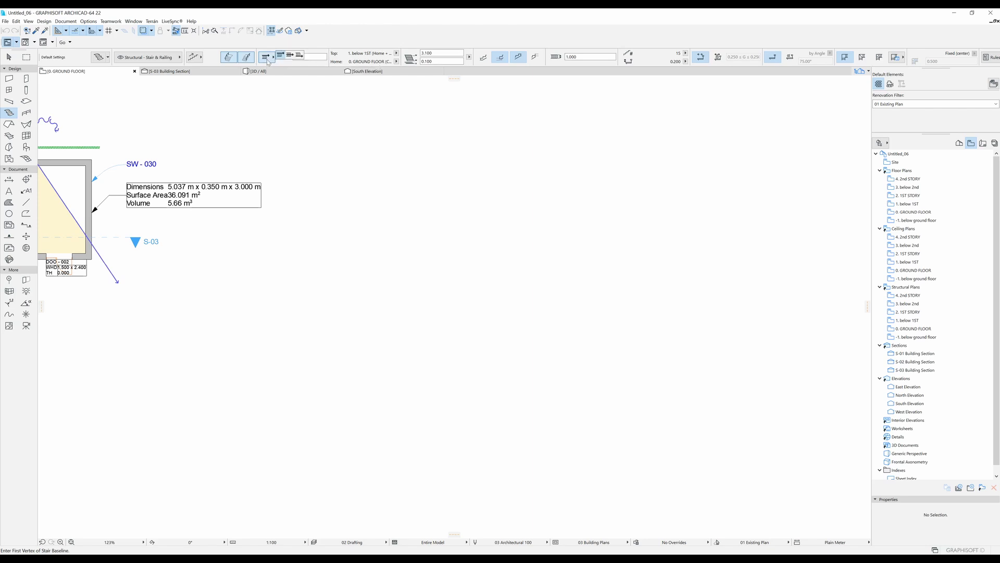
pyautogui.click(277, 60)
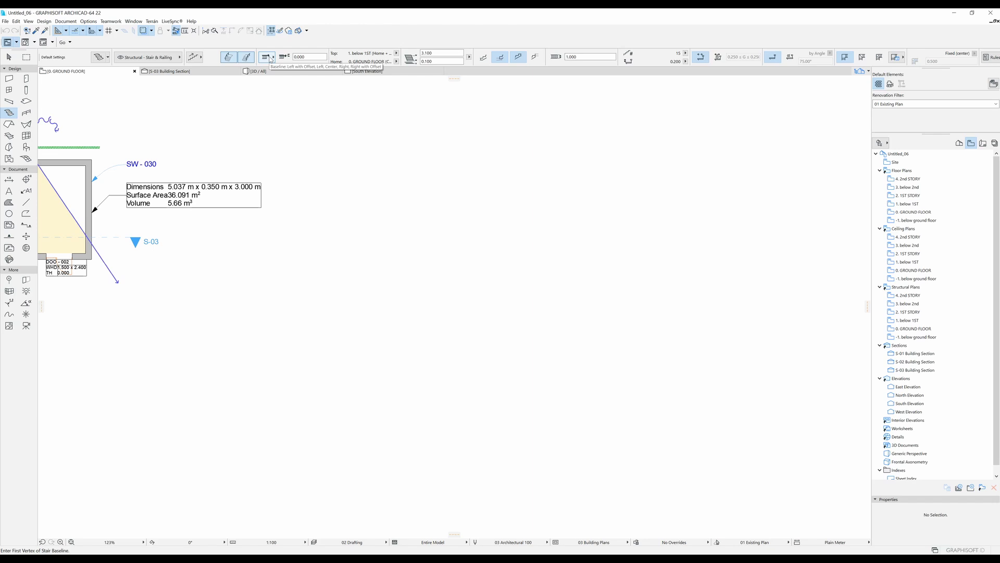
pyautogui.click(270, 59)
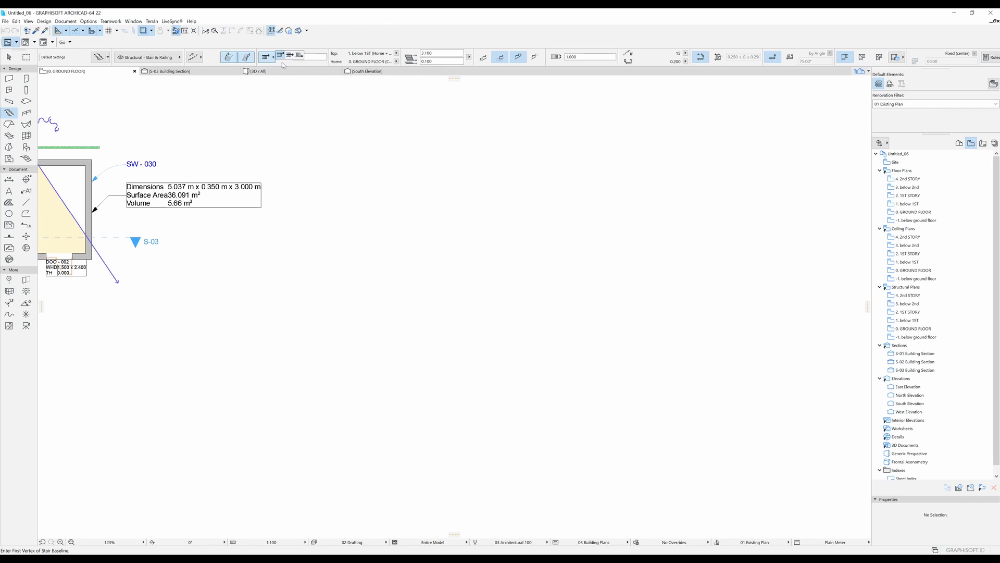
pyautogui.click(268, 61)
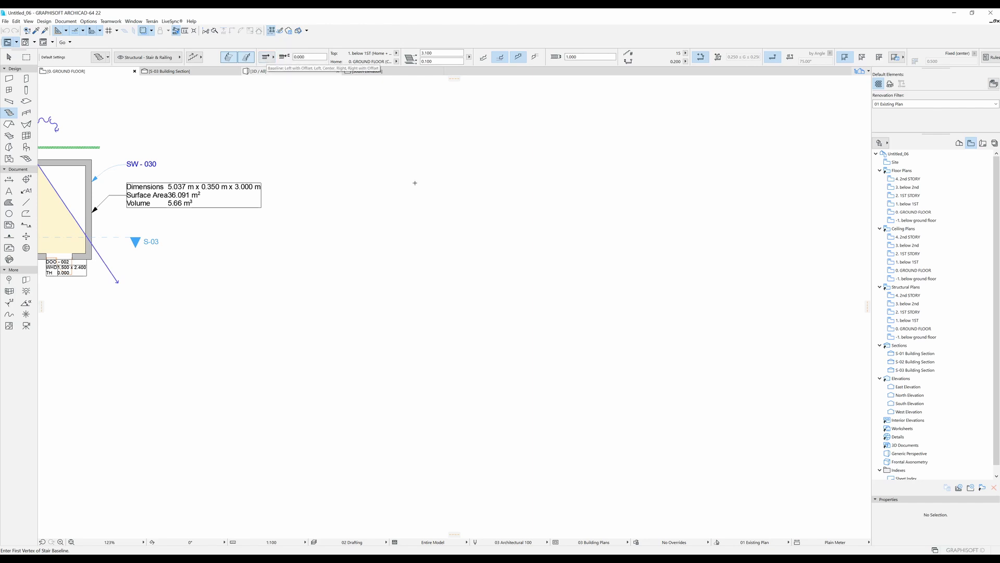
# - Start the stair in the empty area beside the building and draw a first flight about 3 m long straight up the plan
pyautogui.click(455, 293)
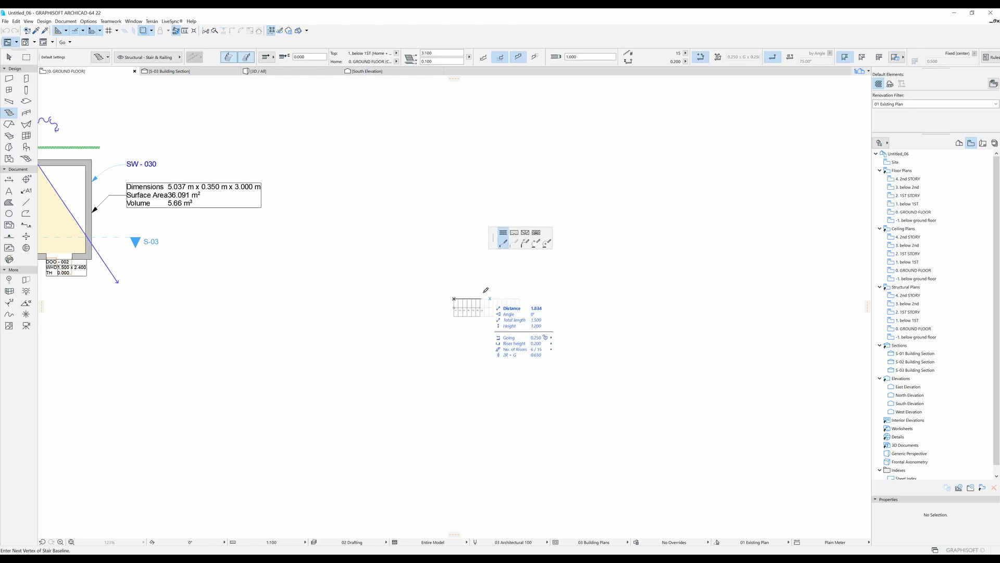
pyautogui.scroll(1, 457, 252)
pyautogui.scroll(2, 457, 252)
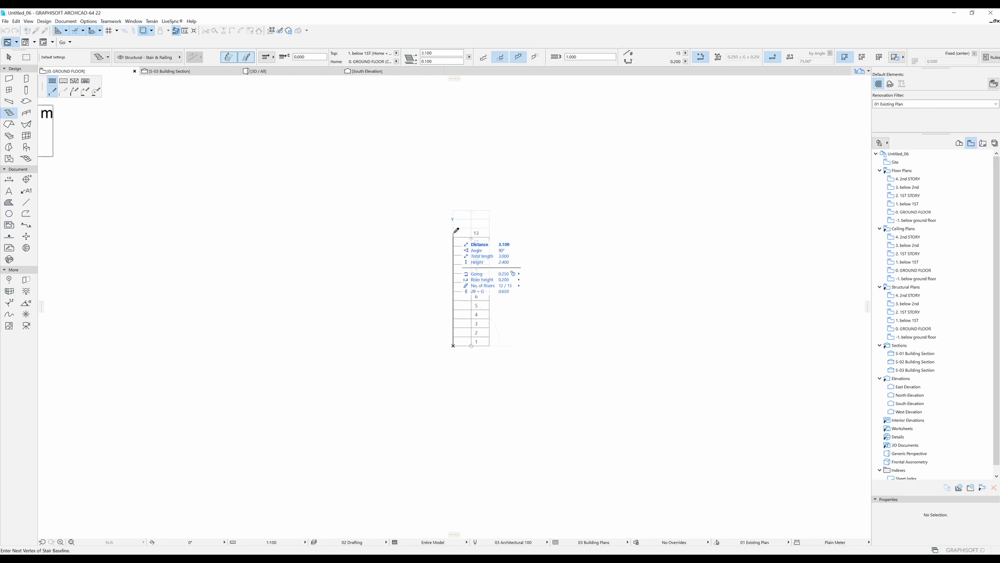
pyautogui.press('Tab')
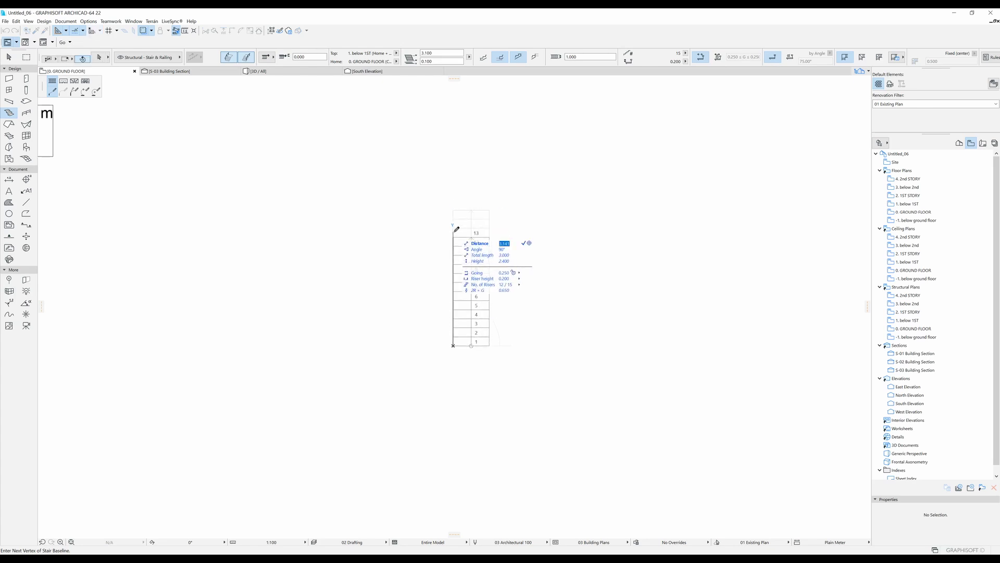
pyautogui.hotkey('shift', 'Tab')
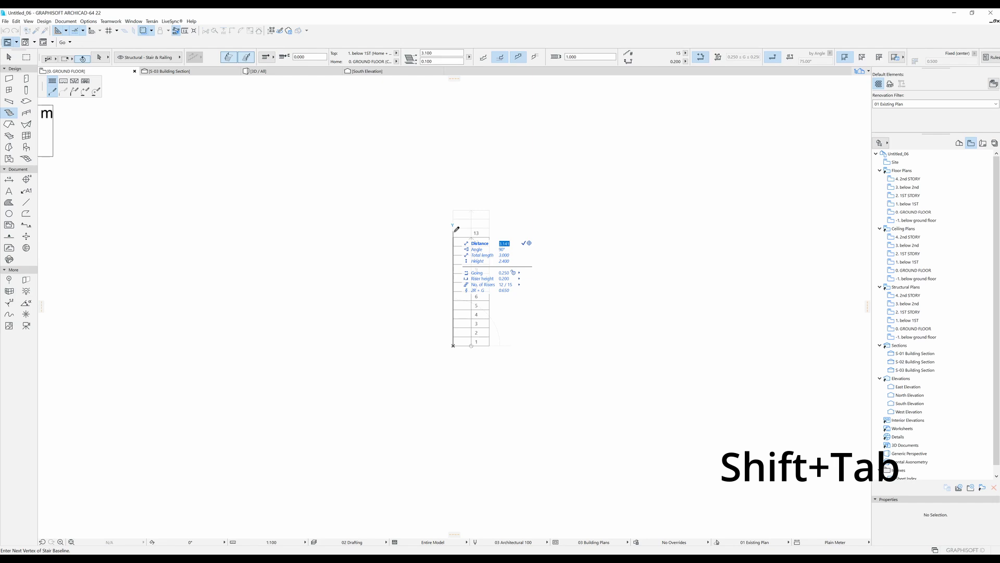
pyautogui.click(454, 235)
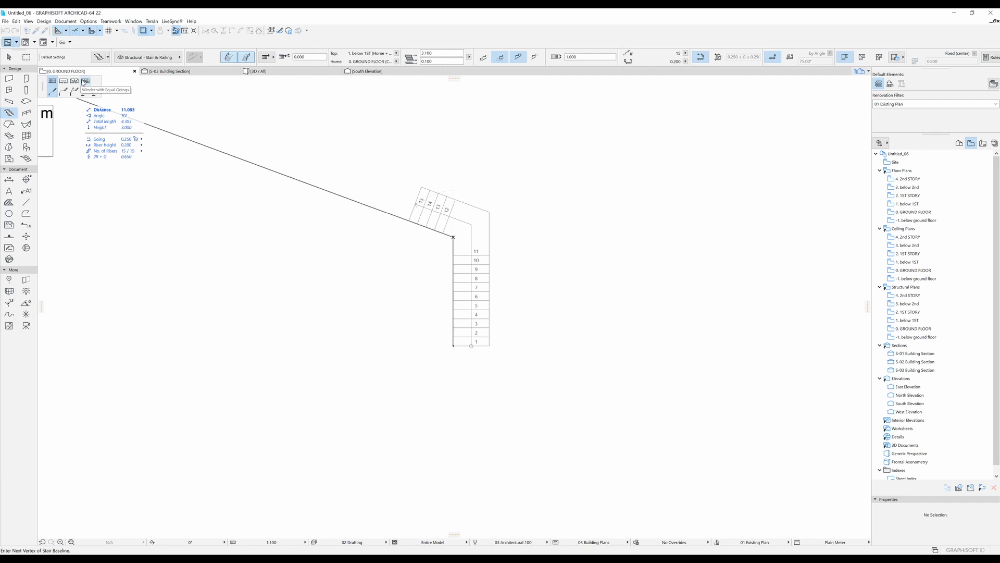
# - Draw the stair's landing segment about 2.2 m long, turning 90° to the right from the end of the first flight
pyautogui.click(63, 80)
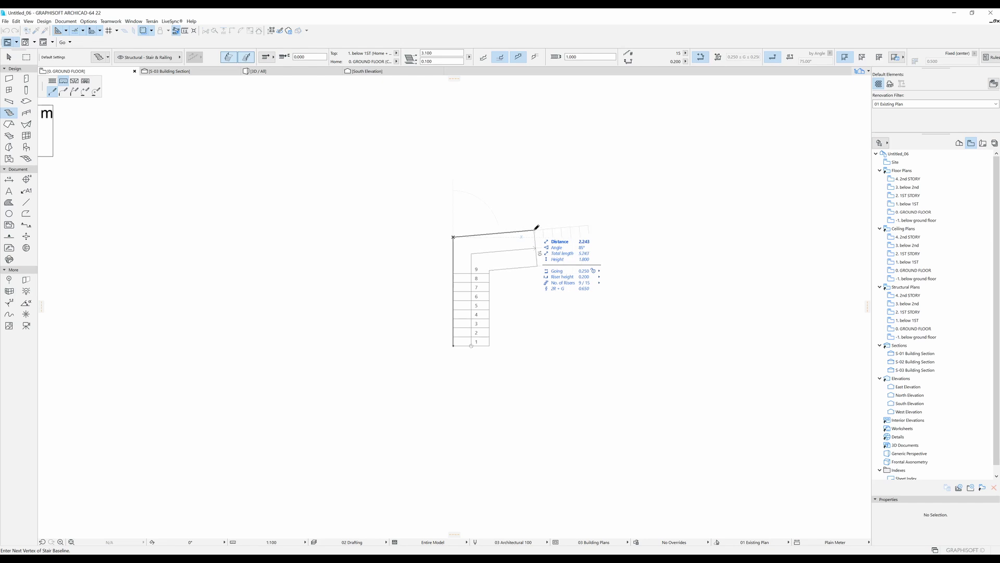
pyautogui.hotkey('shift', 'Tab')
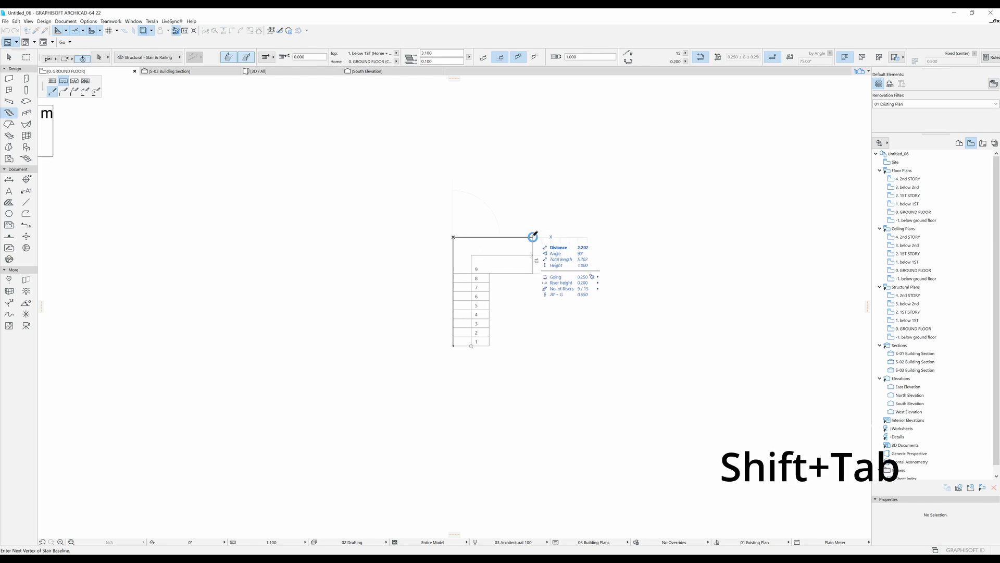
pyautogui.hotkey('shift', 'Tab')
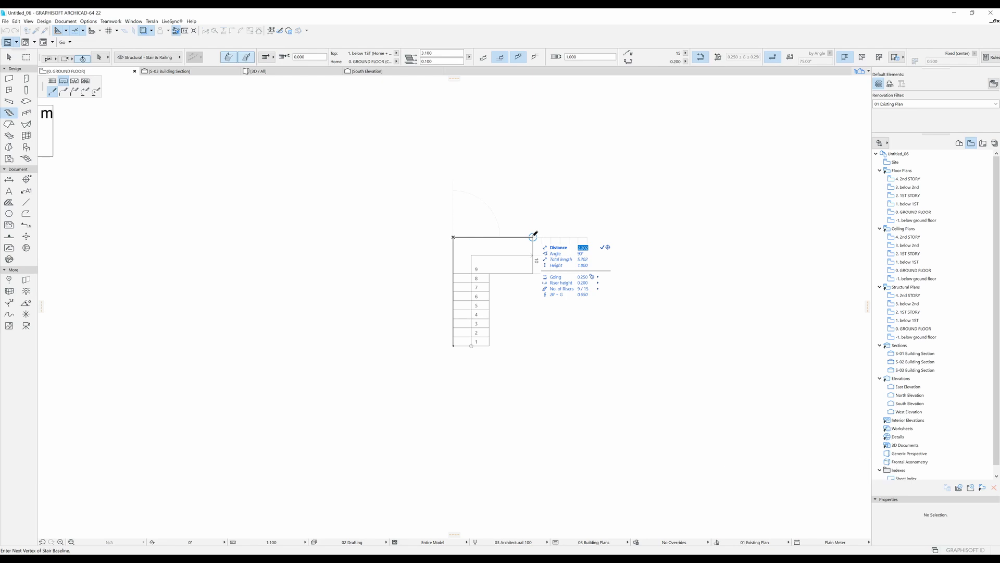
pyautogui.click(532, 237)
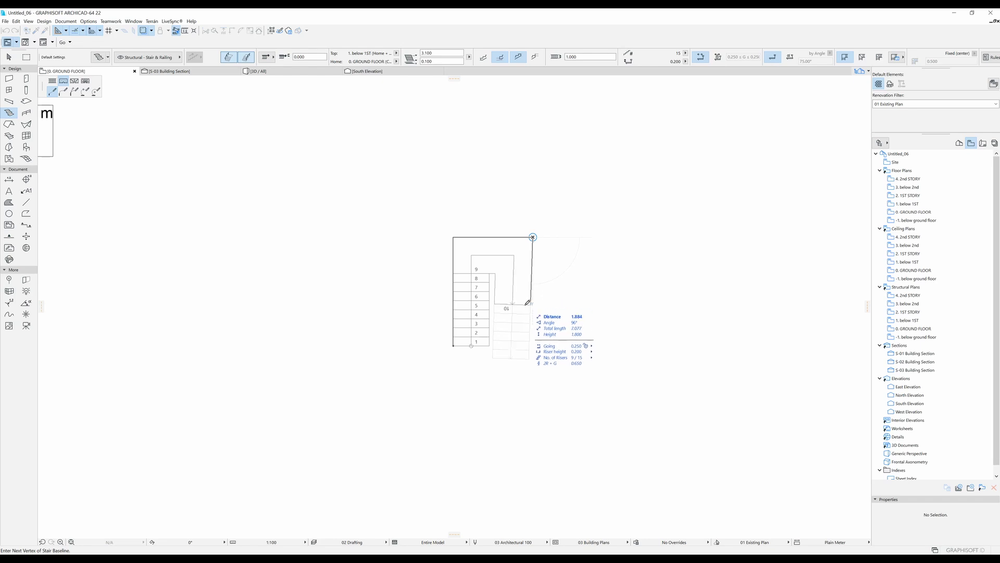
# - Switch back to flight segments and draw the return flight down from the landing's outer corner to complete the 15-riser U-shaped stair
pyautogui.click(52, 81)
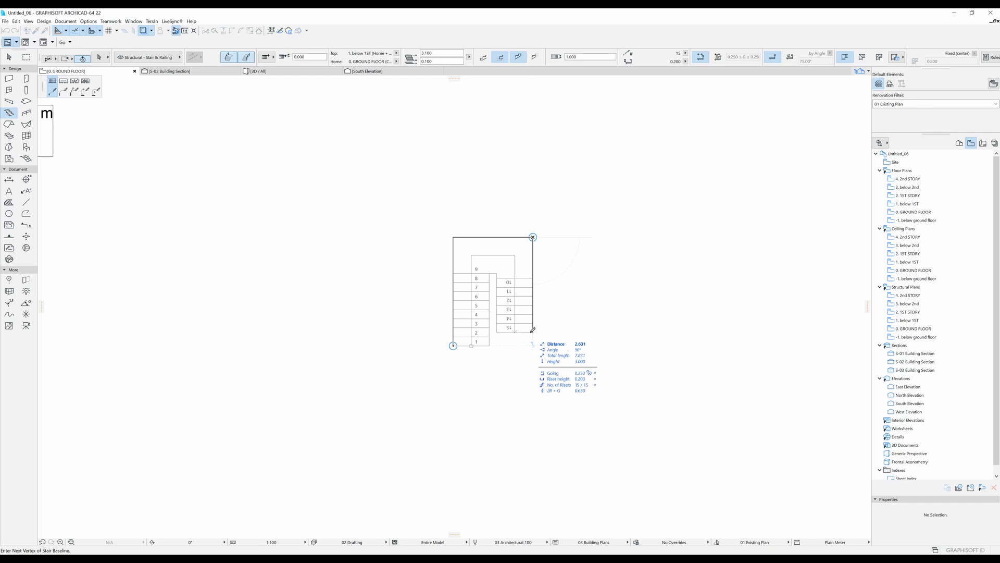
pyautogui.hotkey('shift', 'Tab')
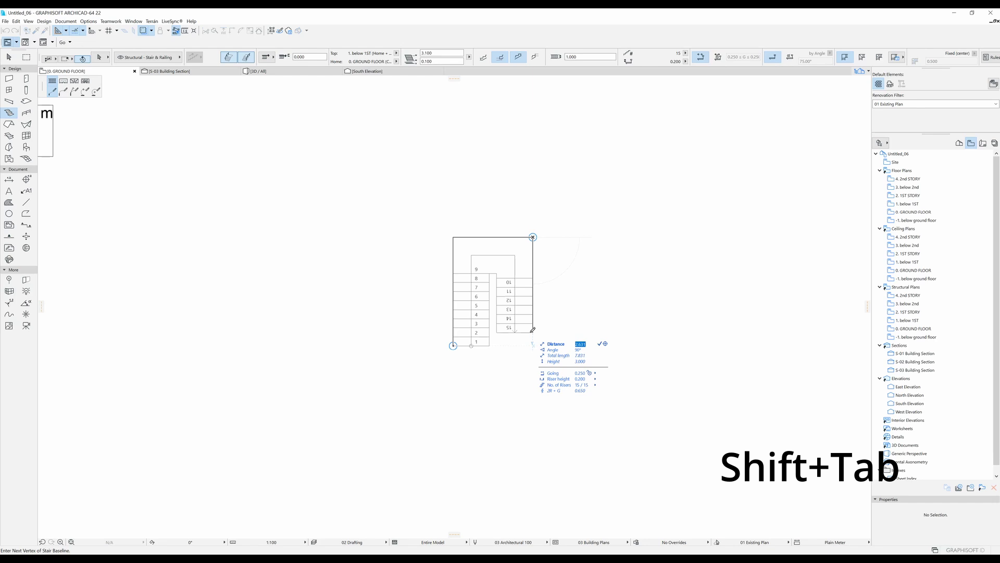
pyautogui.press('Escape')
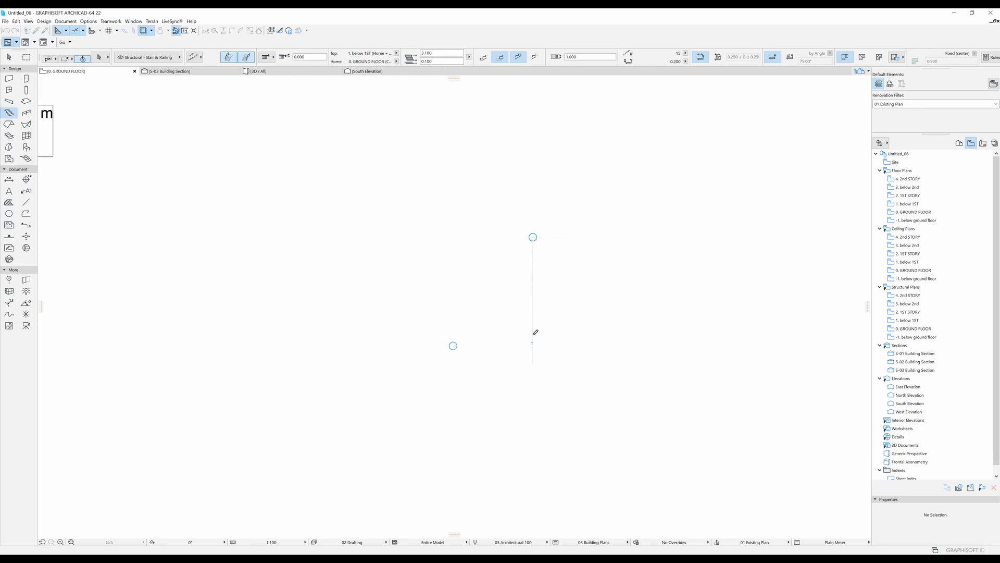
pyautogui.click(534, 333)
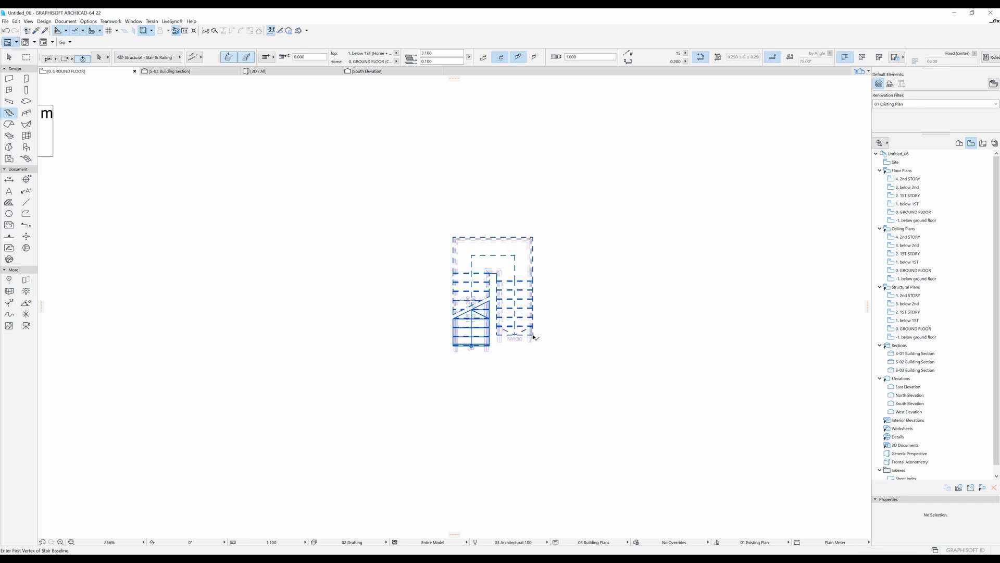
# - Select the U-shaped stair together with its railings on the floor plan and show only that selection in 3D
pyautogui.press('Escape')
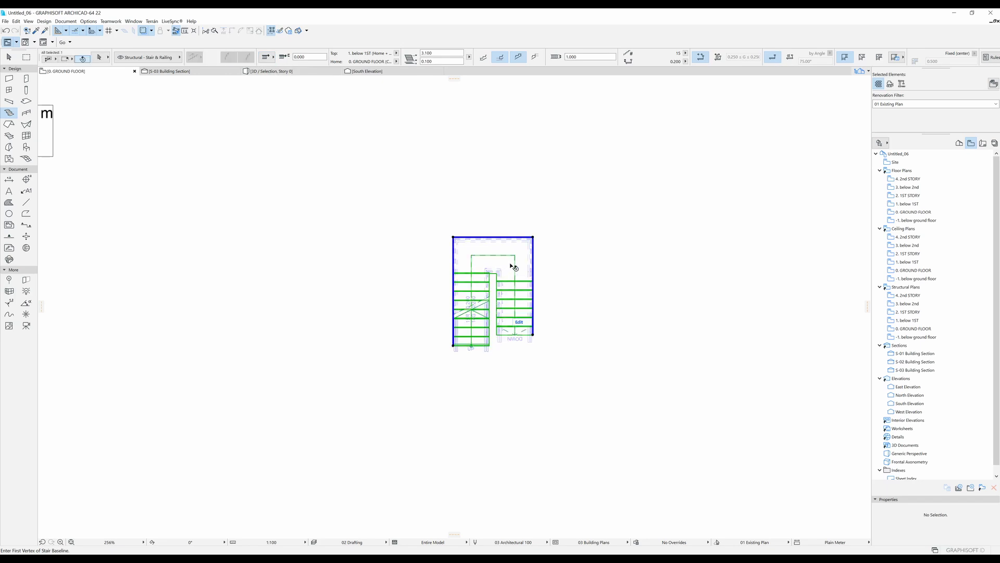
pyautogui.keyDown('shift'); pyautogui.click(492, 281); pyautogui.keyUp('shift')
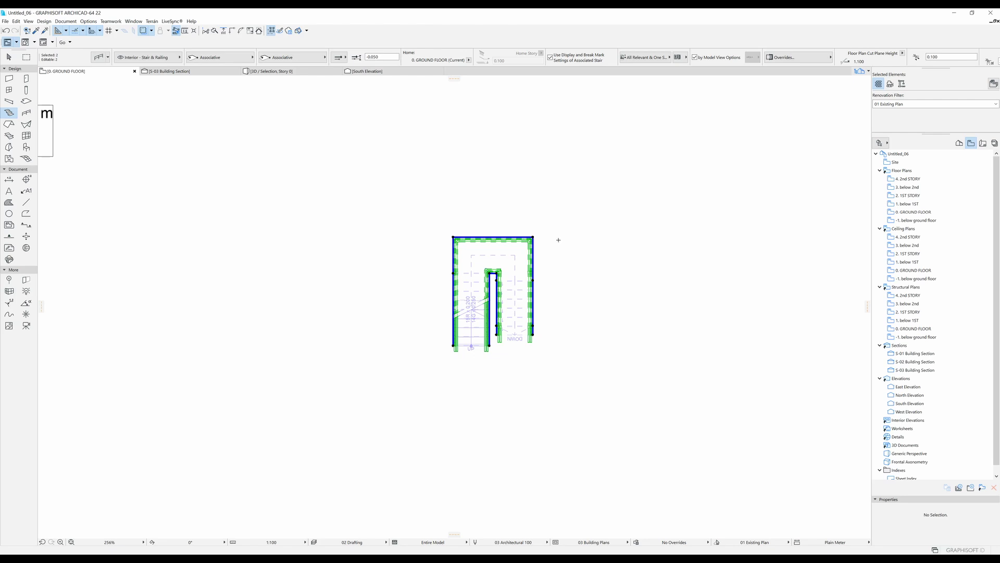
pyautogui.press('Escape')
pyautogui.keyDown('shift'); pyautogui.moveTo(422, 213); pyautogui.dragTo(555, 355); pyautogui.keyUp('shift')
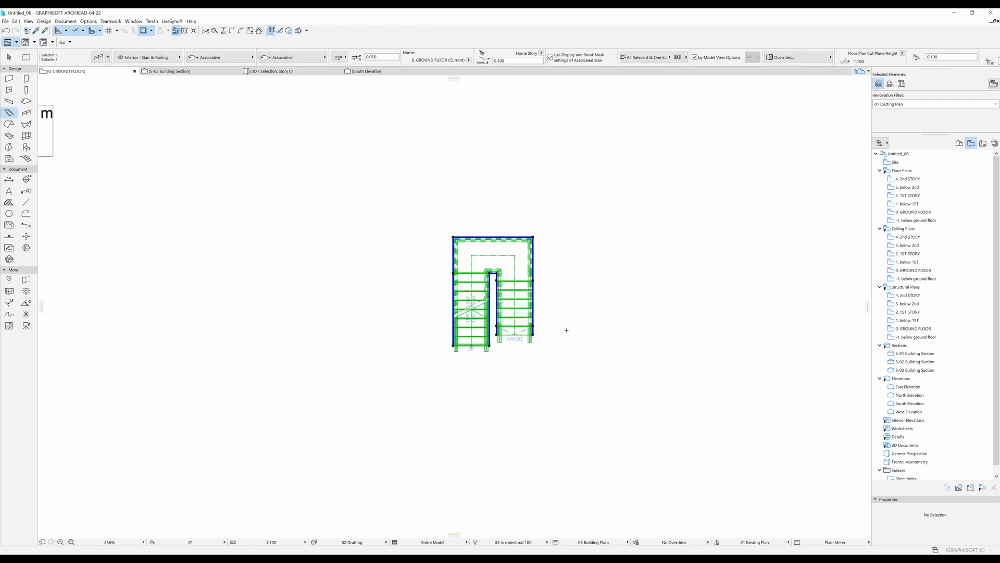
pyautogui.press('F5')
pyautogui.press('F5')
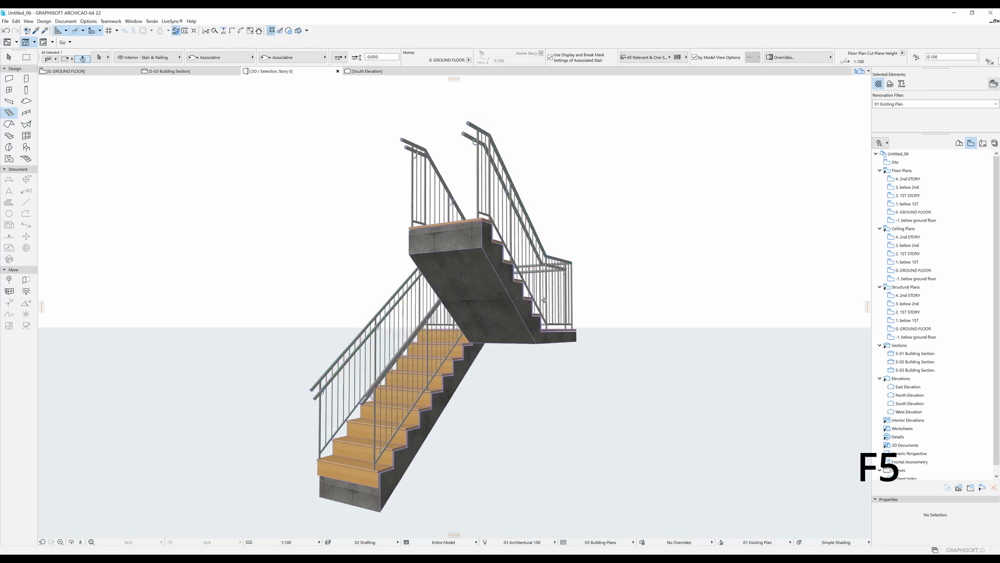
# - Delete the stair's railings in the 3D view, keeping only the treads, flights and landing
pyautogui.keyDown('shift'); pyautogui.moveTo(234, 281); pyautogui.dragTo(513, 282, button='middle'); pyautogui.keyUp('shift')
pyautogui.press('Escape')
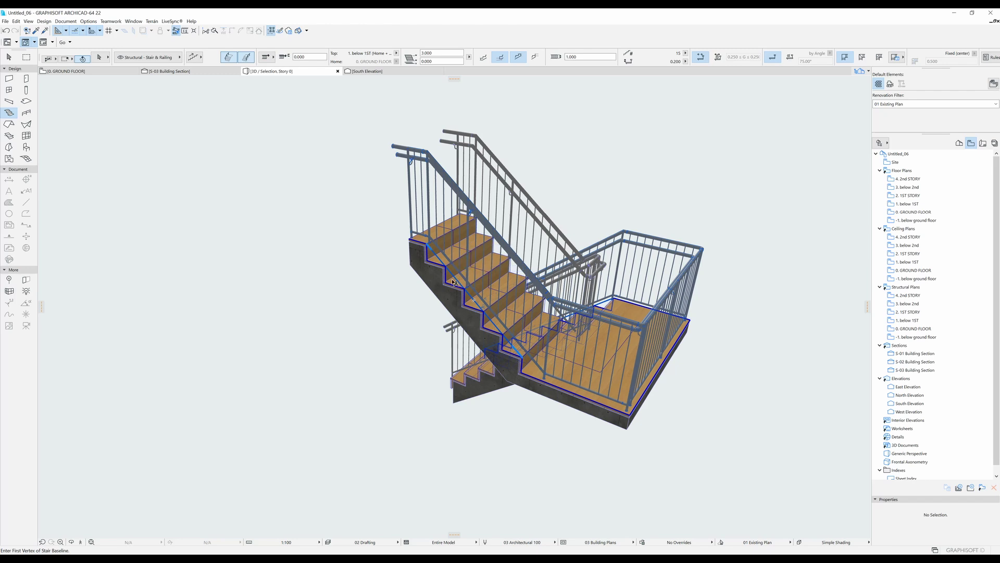
pyautogui.click(466, 199)
pyautogui.keyDown('shift'); pyautogui.click(477, 144); pyautogui.keyUp('shift')
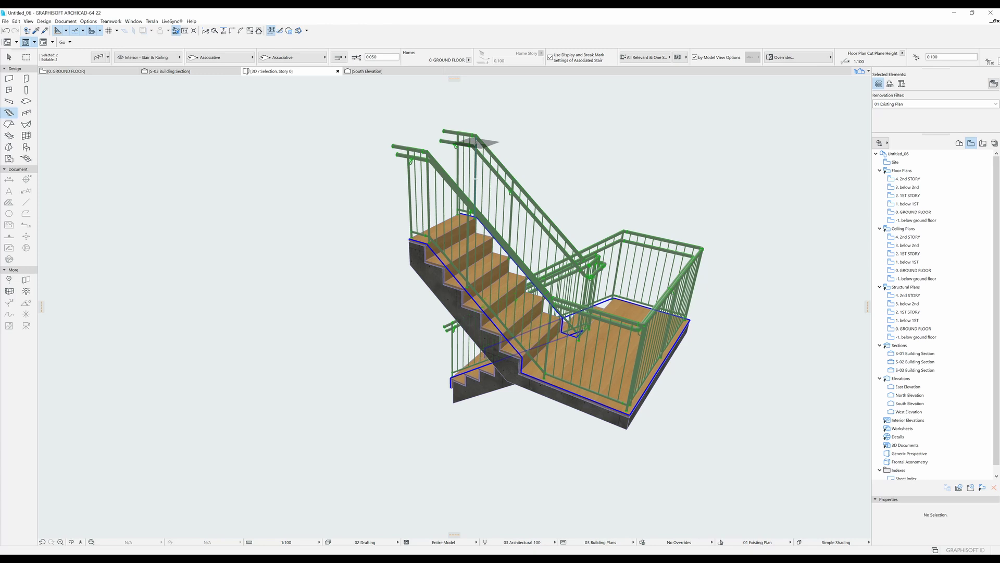
pyautogui.press('Delete')
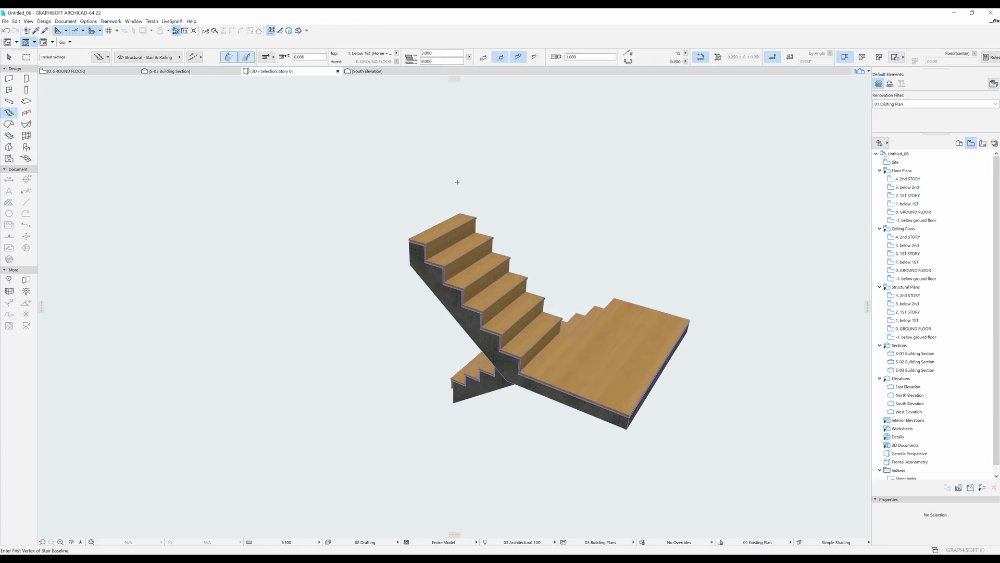
# - Link the top of the stair to the story 2. 1ST STORY (Home + 2) in its selection settings
pyautogui.keyDown('shift'); pyautogui.moveTo(507, 281); pyautogui.dragTo(628, 249, button='middle'); pyautogui.keyUp('shift')
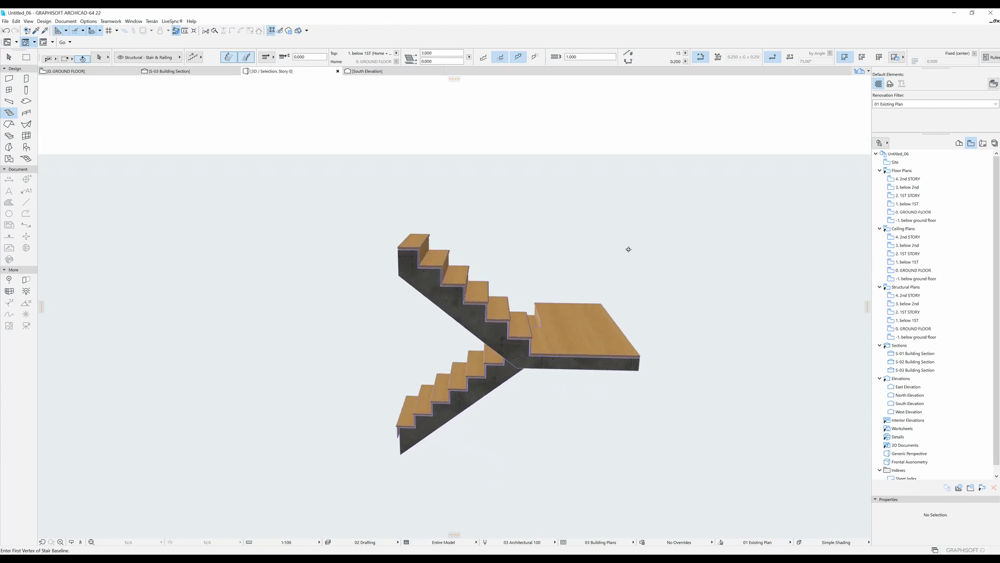
pyautogui.hotkey('ctrl', 'a')
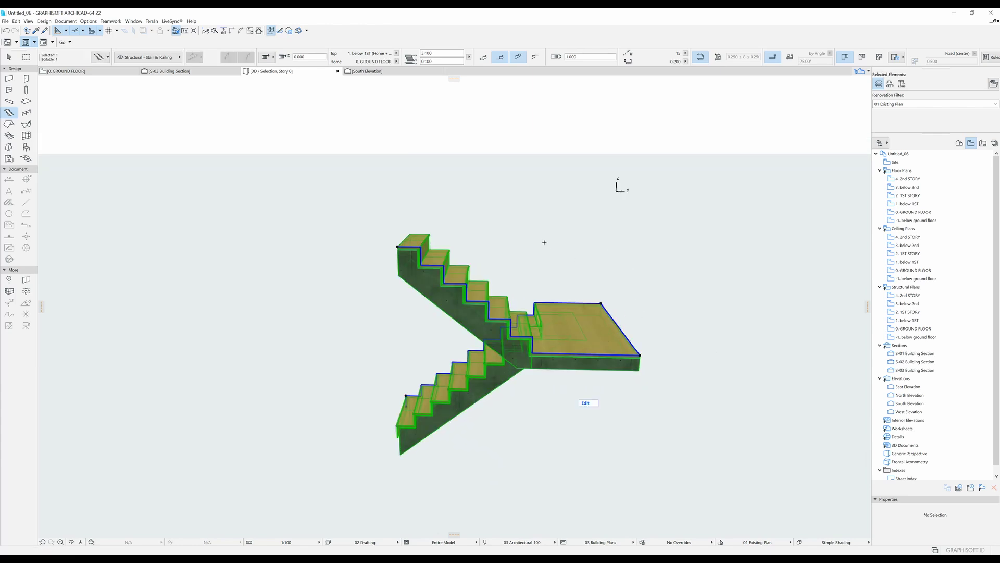
pyautogui.hotkey('ctrl', 't')
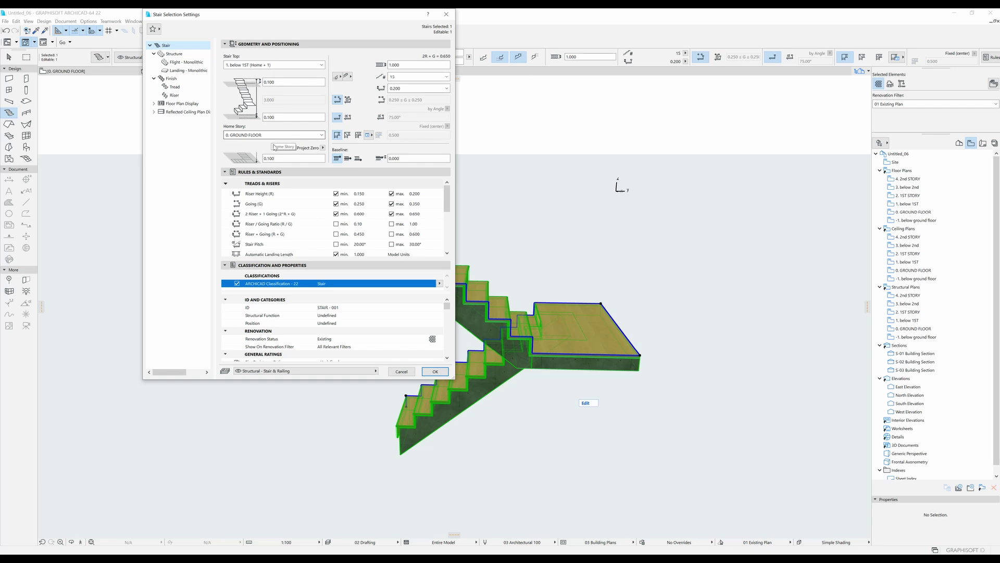
pyautogui.click(267, 65)
pyautogui.click(237, 115)
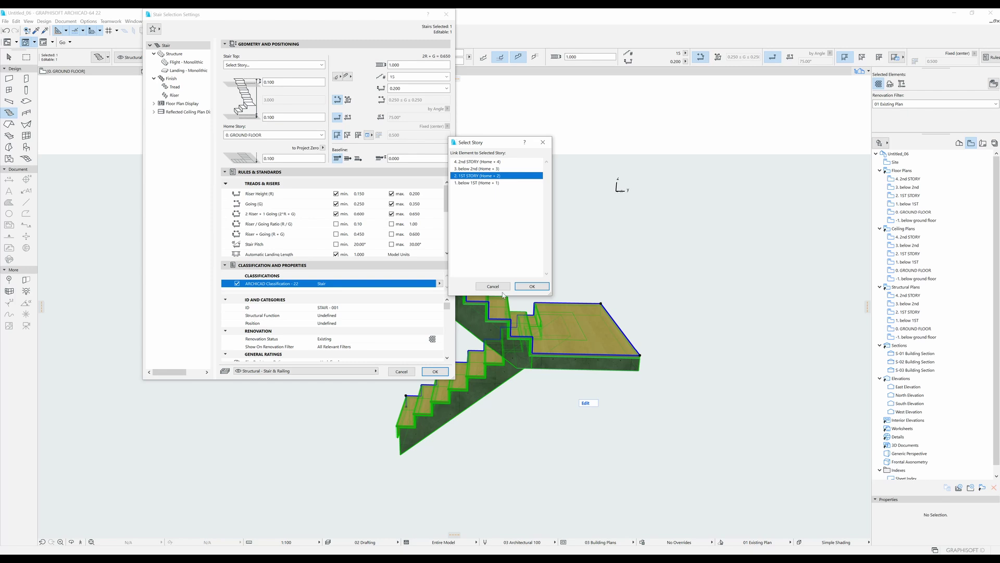
pyautogui.click(533, 286)
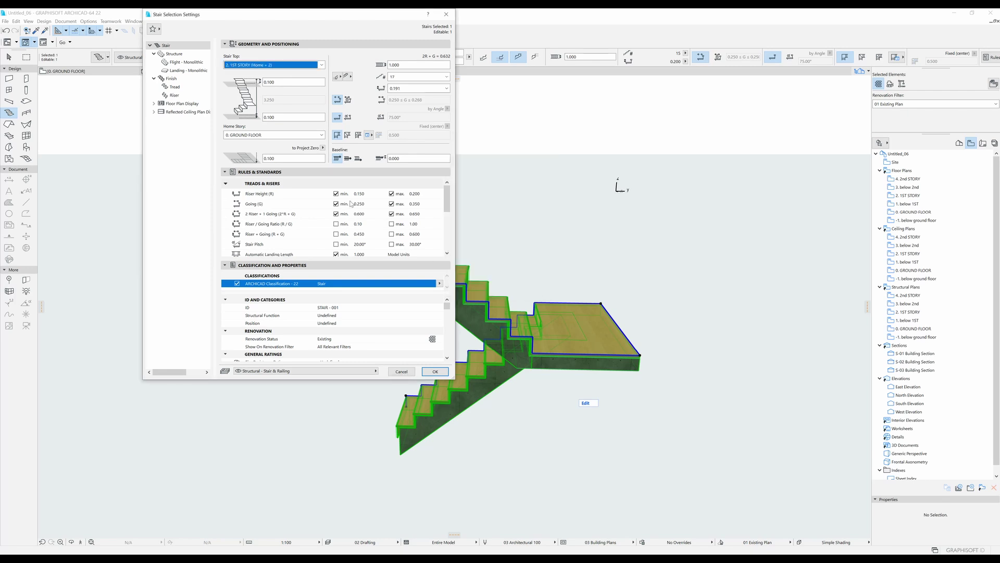
pyautogui.click(435, 371)
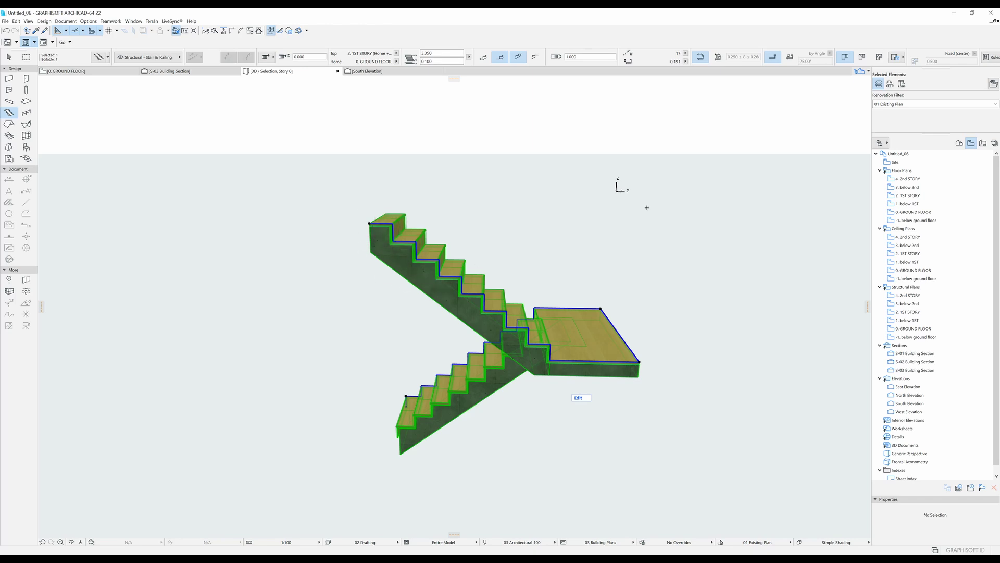
# - Set the stair to start with a tread and end with a riser in its selection settings
pyautogui.click(959, 142)
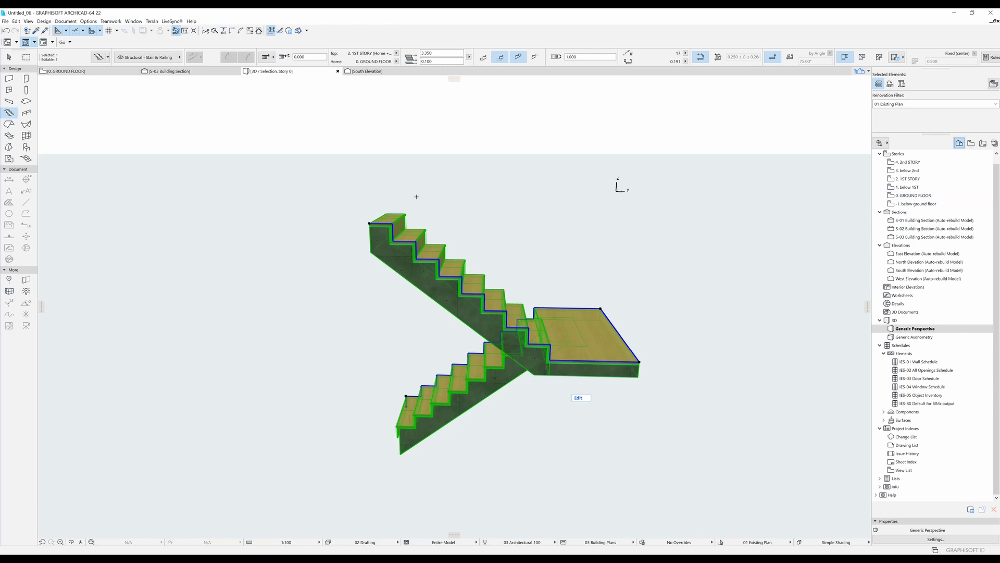
pyautogui.hotkey('ctrl', 't')
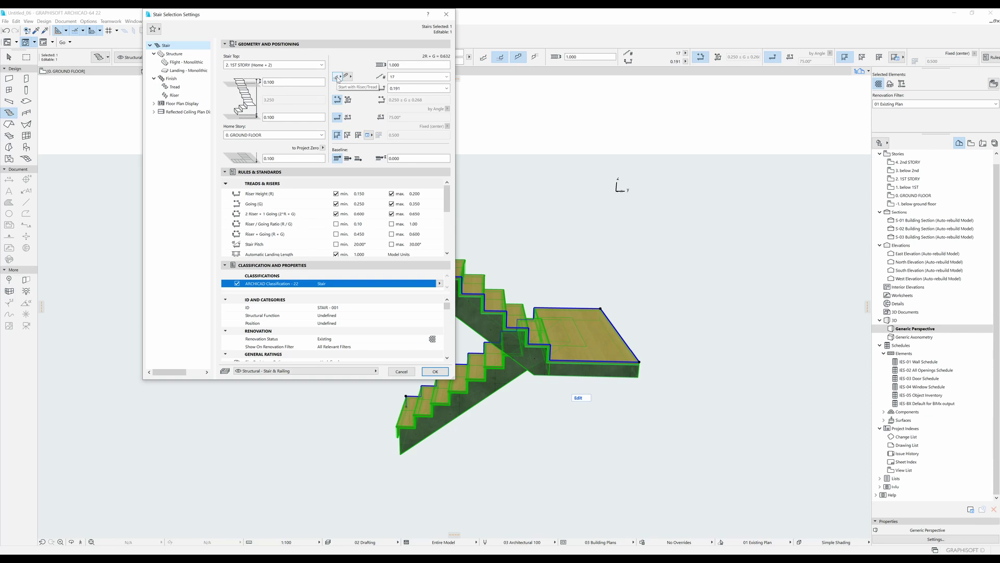
pyautogui.click(337, 78)
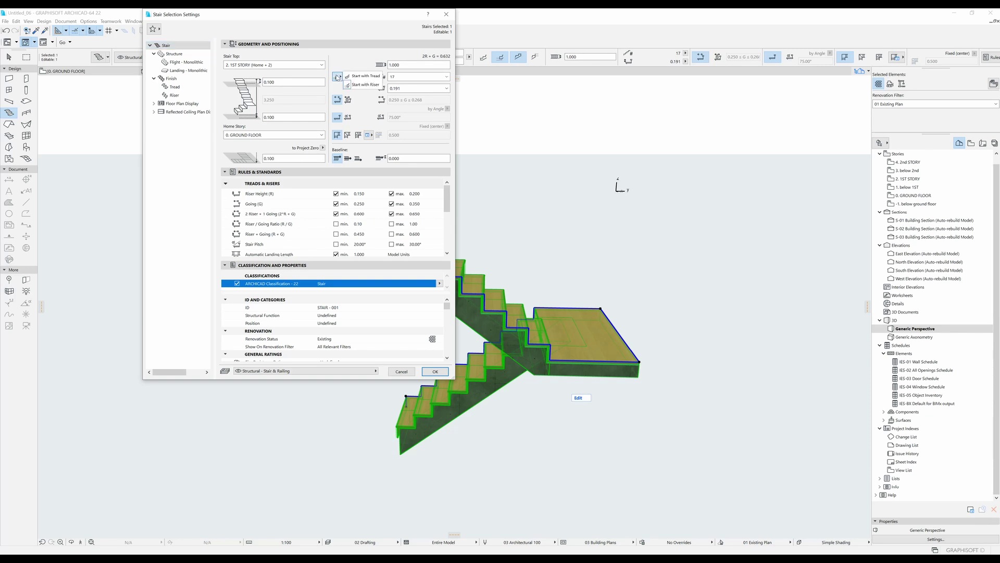
pyautogui.click(348, 77)
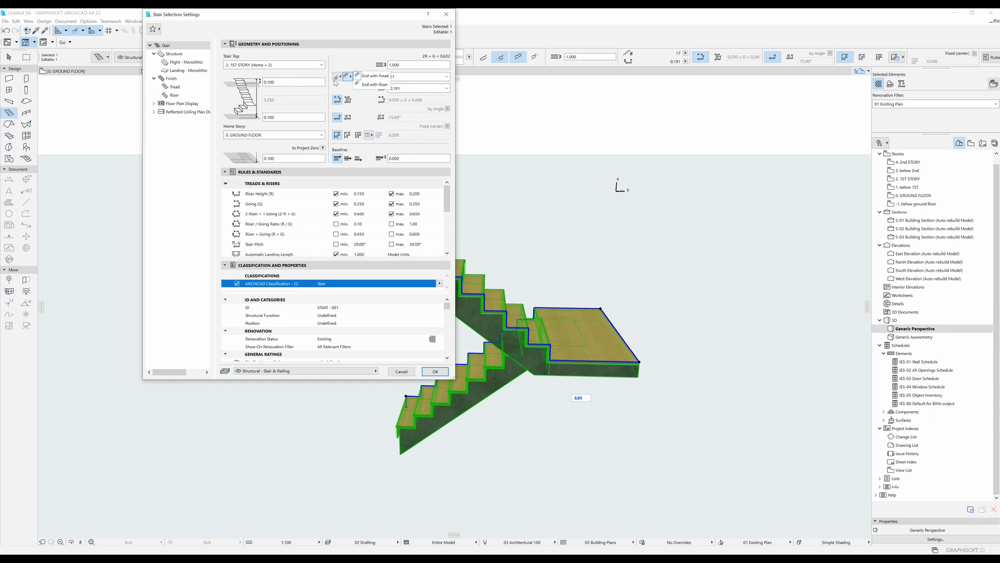
pyautogui.click(376, 85)
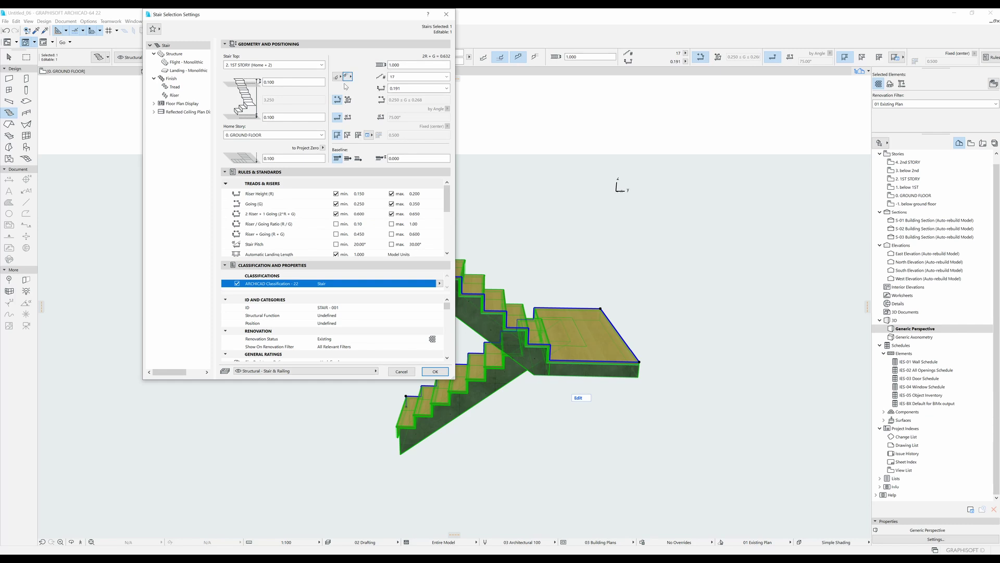
pyautogui.click(337, 76)
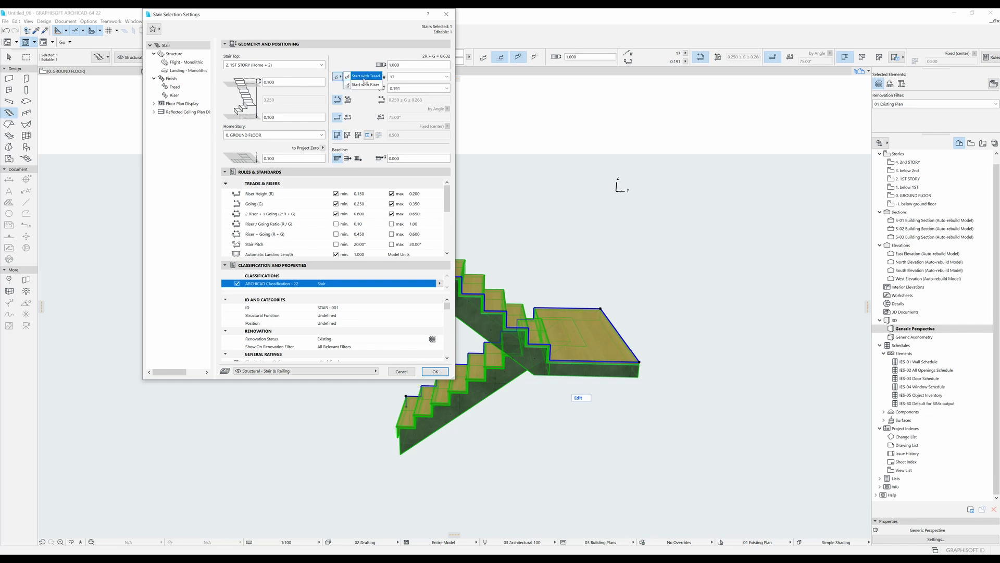
pyautogui.click(366, 67)
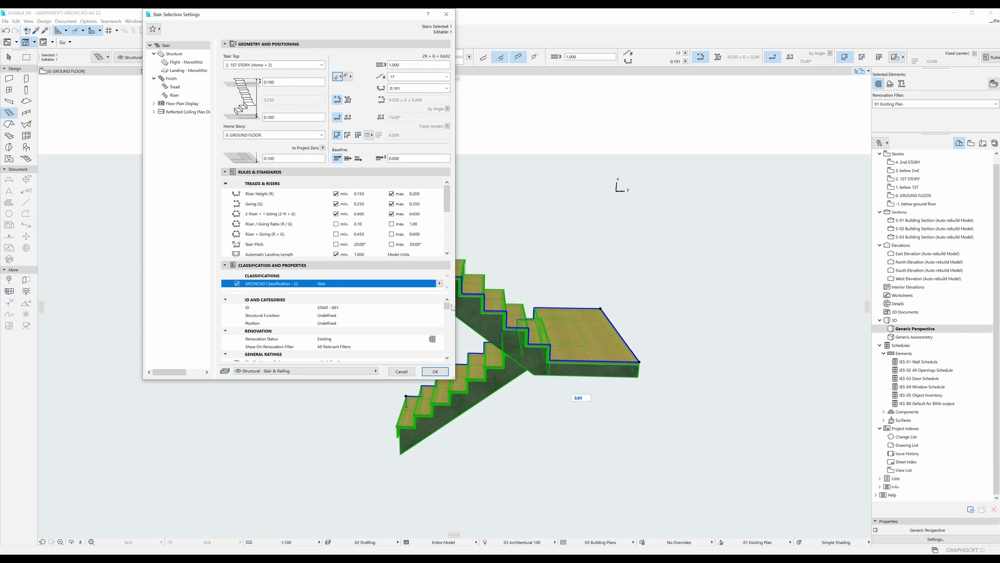
pyautogui.click(435, 371)
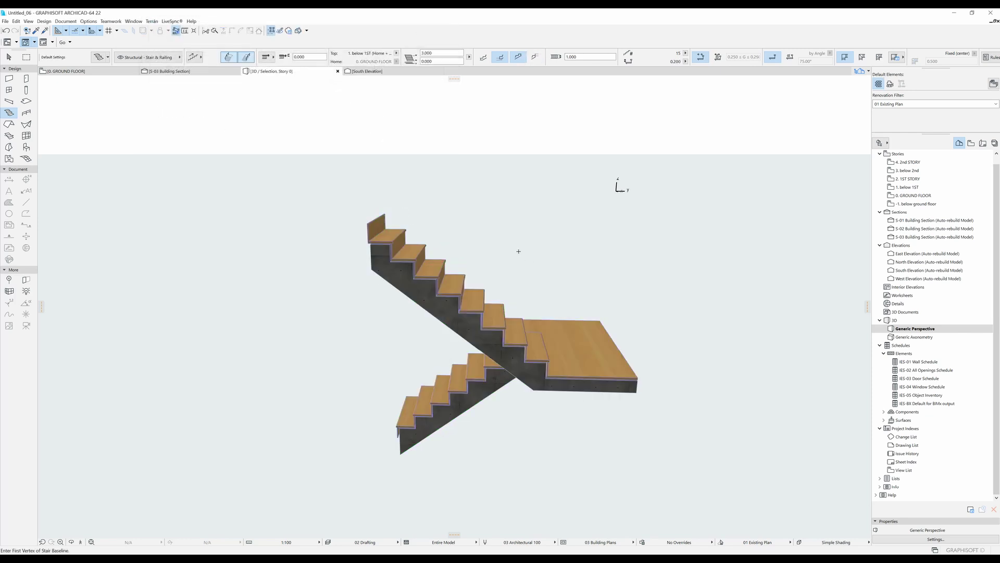
# - Return to the ground floor plan and select the whole U-shaped stair
pyautogui.press('F2')
pyautogui.hotkey('ctrl', 'a')
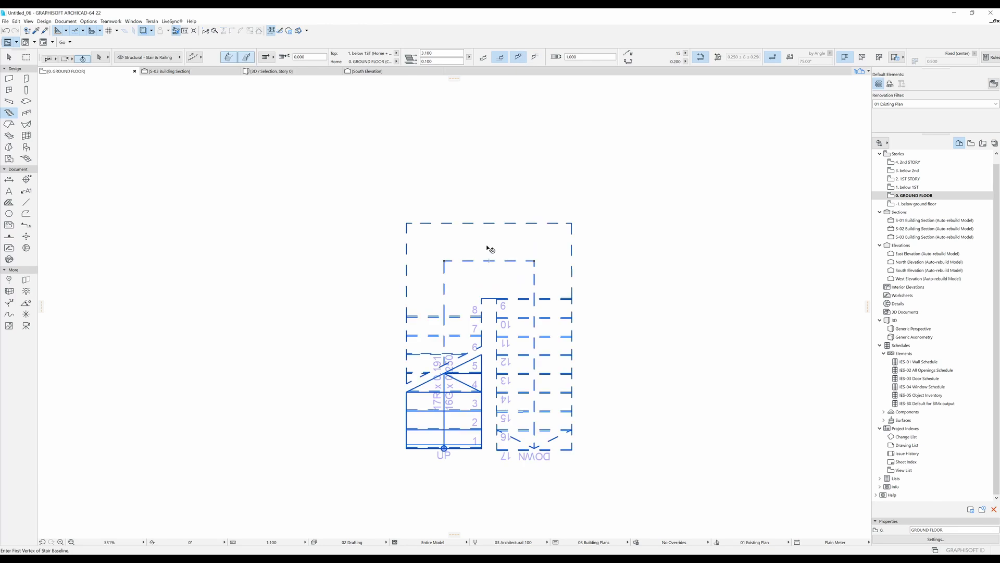
# - Try changing the stair's landing segment to a winder with equal angles on the floor plan
pyautogui.click(529, 223)
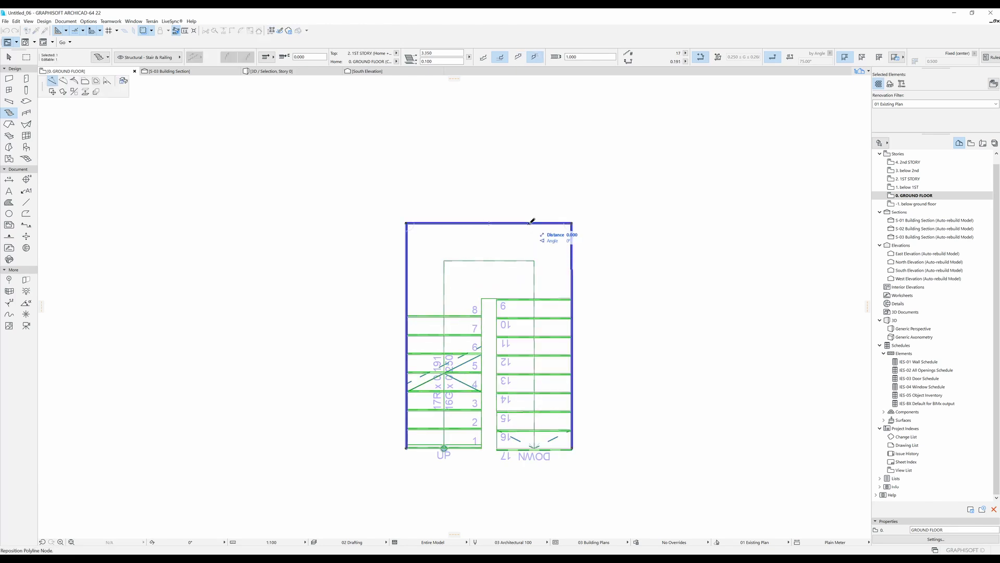
pyautogui.click(123, 81)
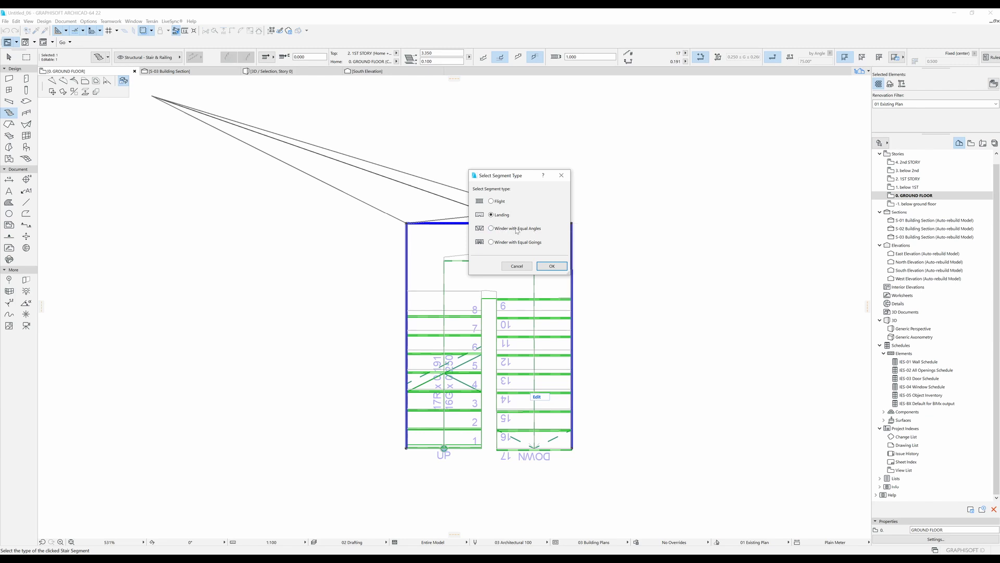
pyautogui.click(551, 265)
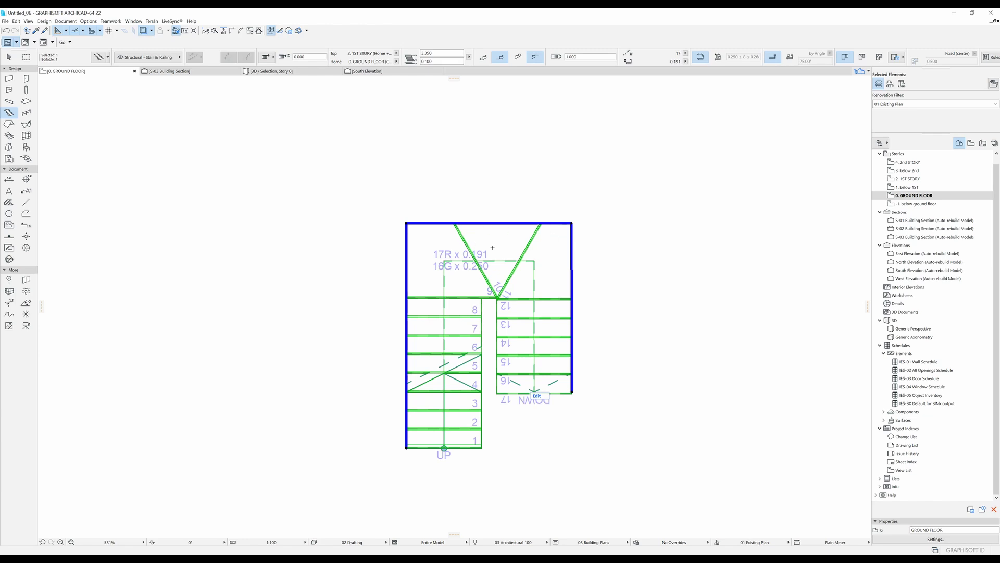
# - Curve the outer edge of the winder segment outward into an arc, and undo both the arc and the winder conversion
pyautogui.click(493, 223)
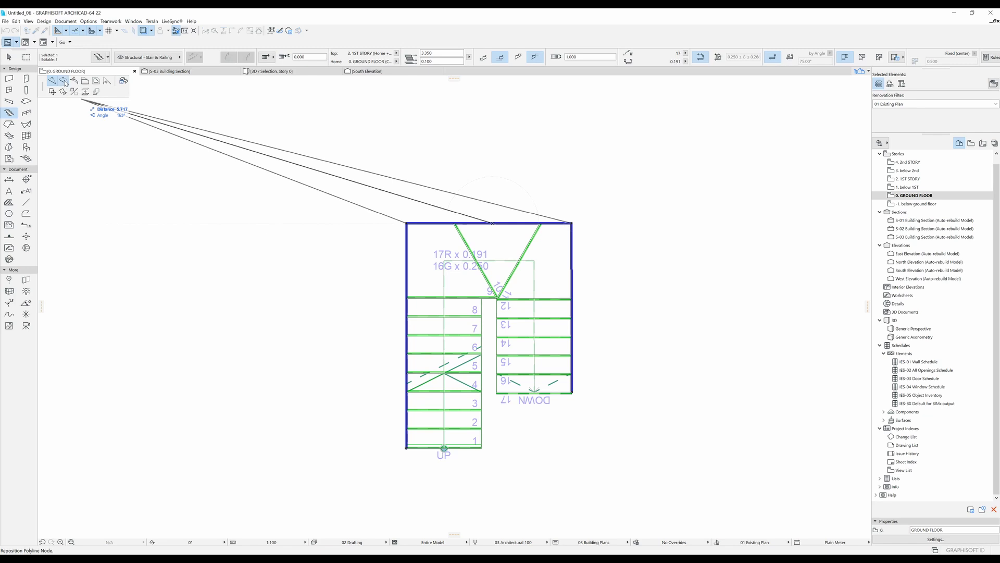
pyautogui.click(63, 81)
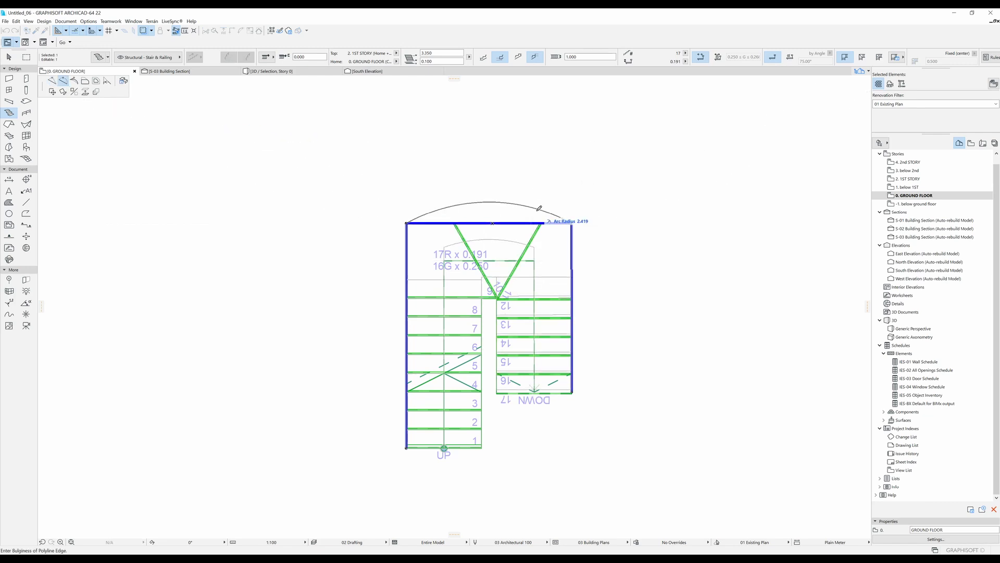
pyautogui.click(502, 180)
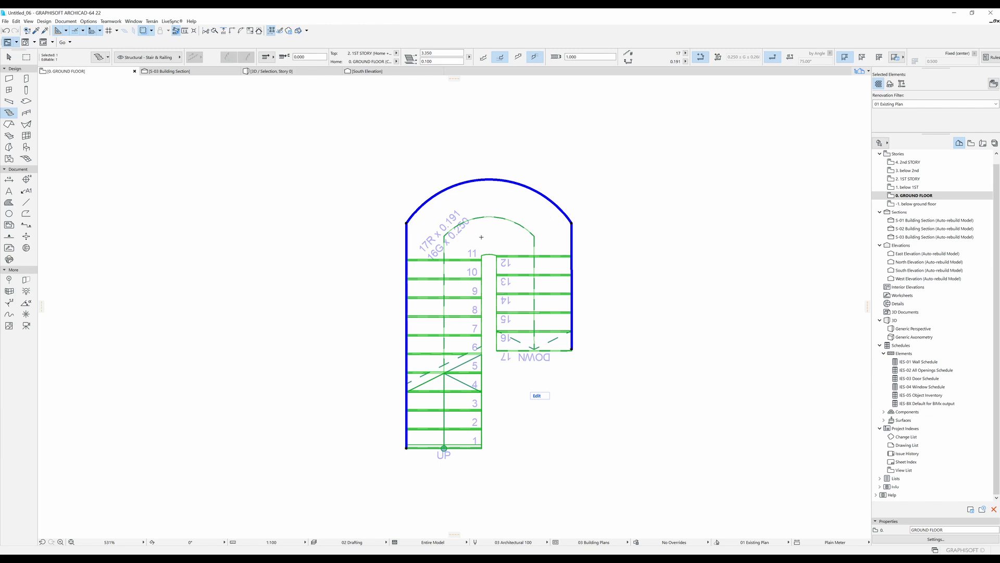
pyautogui.hotkey('ctrl', 'z')
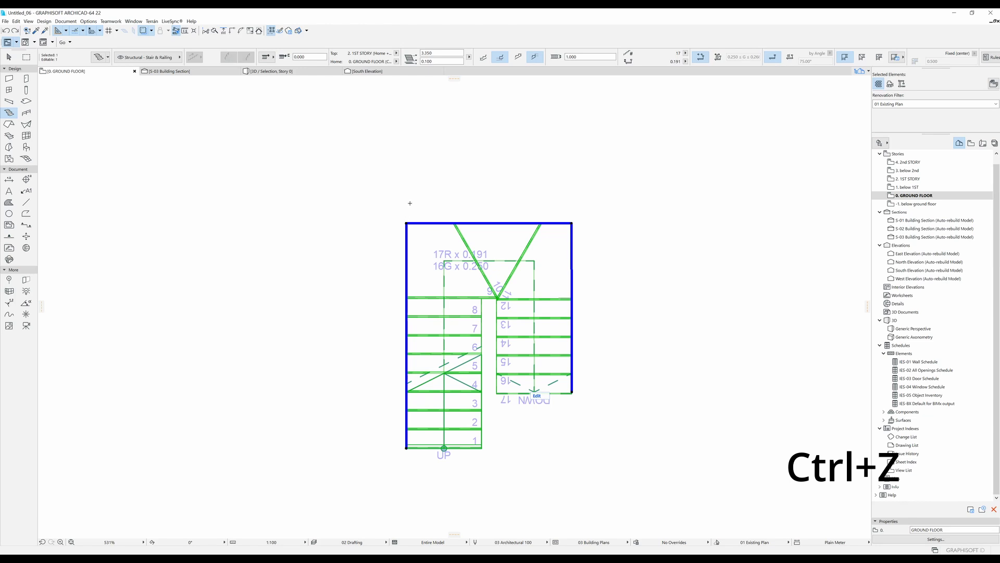
pyautogui.hotkey('ctrl', 'z')
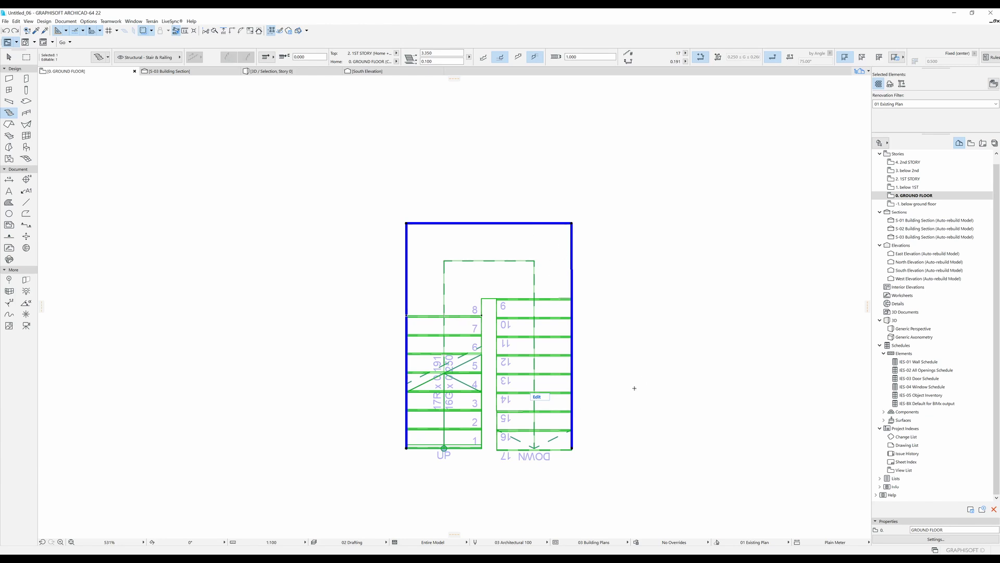
# - Check the Winder with Equal Goings turning options at the landing corner above the first flight, without applying them
pyautogui.click(407, 223)
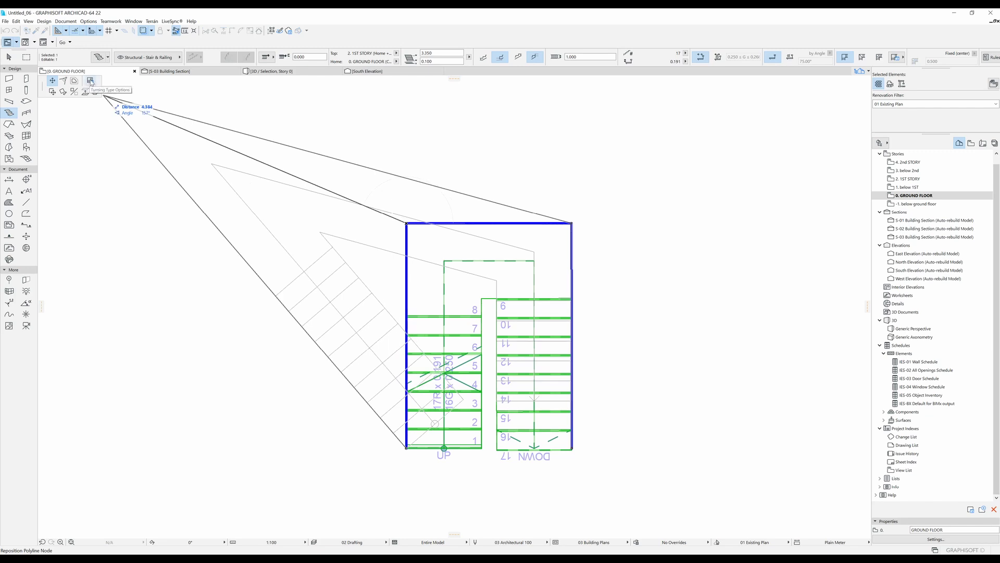
pyautogui.click(90, 82)
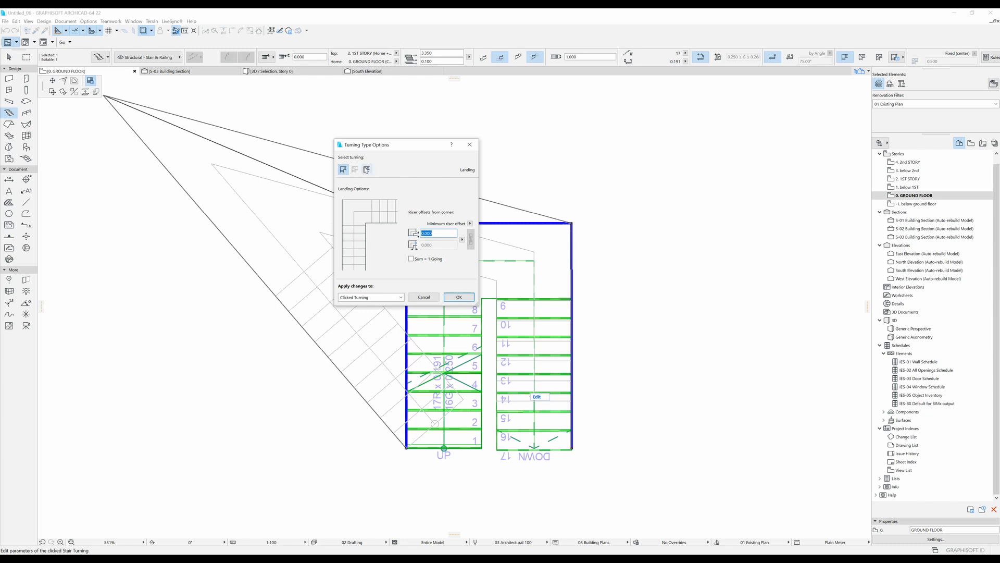
pyautogui.click(367, 170)
pyautogui.press('Escape')
pyautogui.press('Escape')
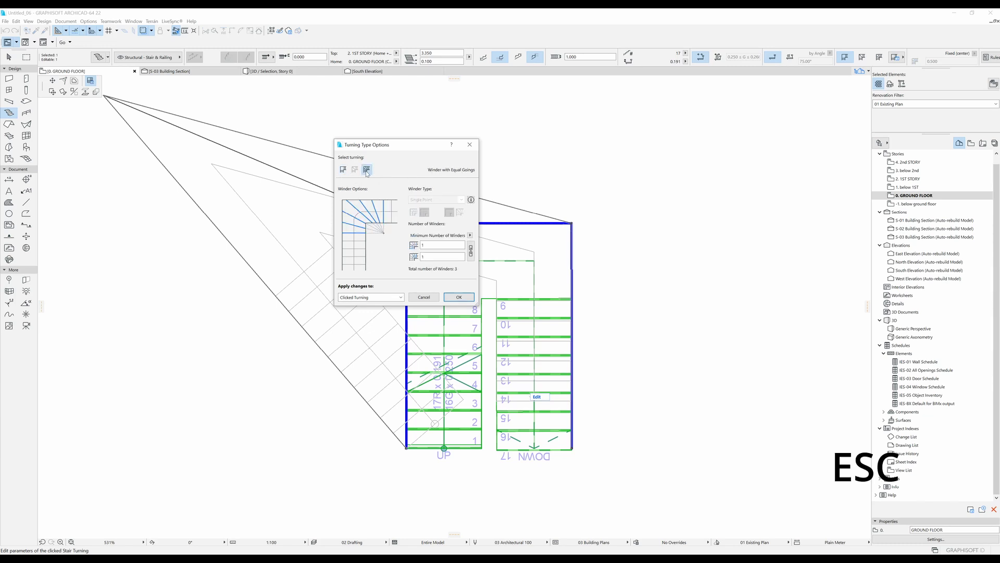
# - Pull a new node outward from the return flight's outer edge and curve the final segment into an arc
pyautogui.click(573, 311)
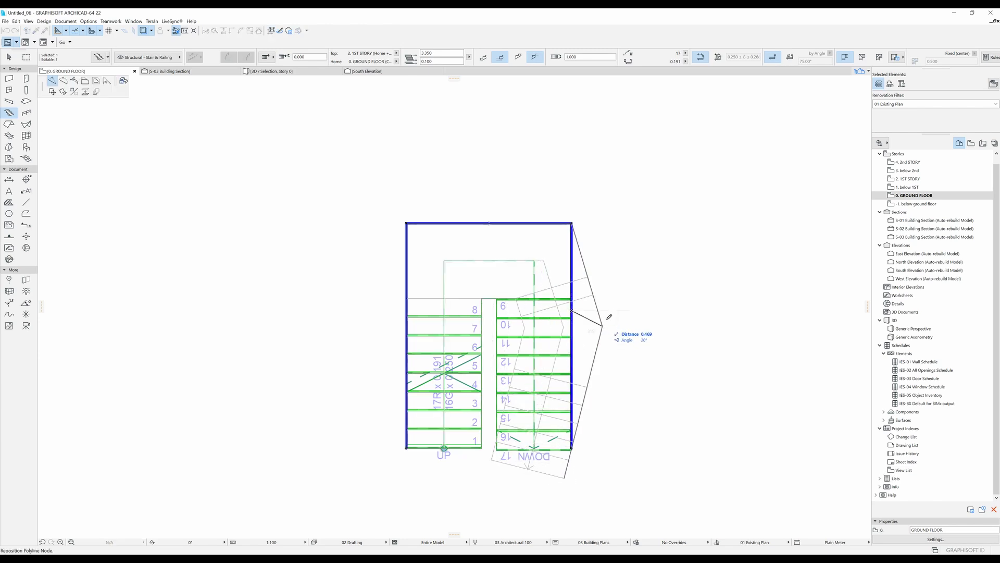
pyautogui.click(654, 356)
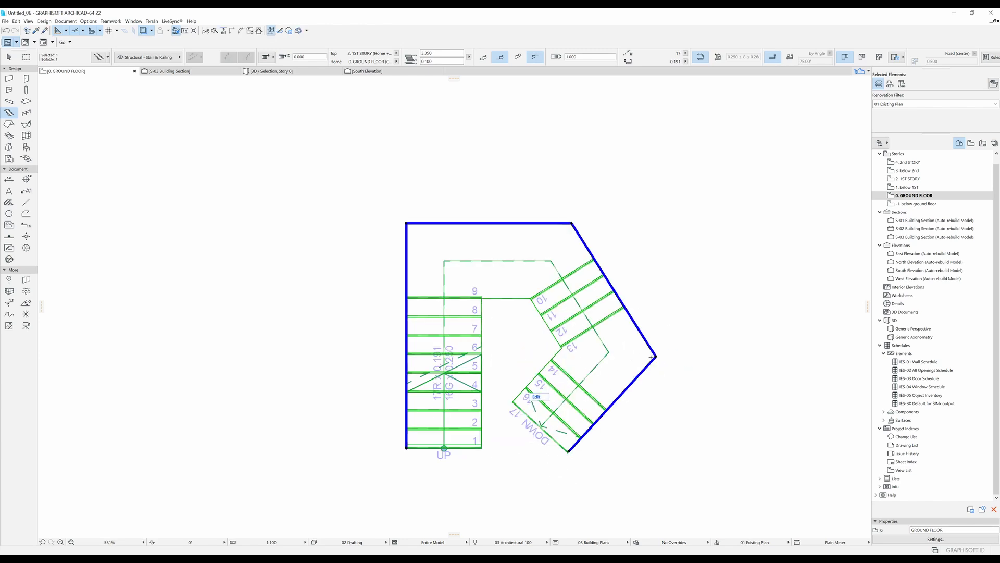
pyautogui.click(625, 389)
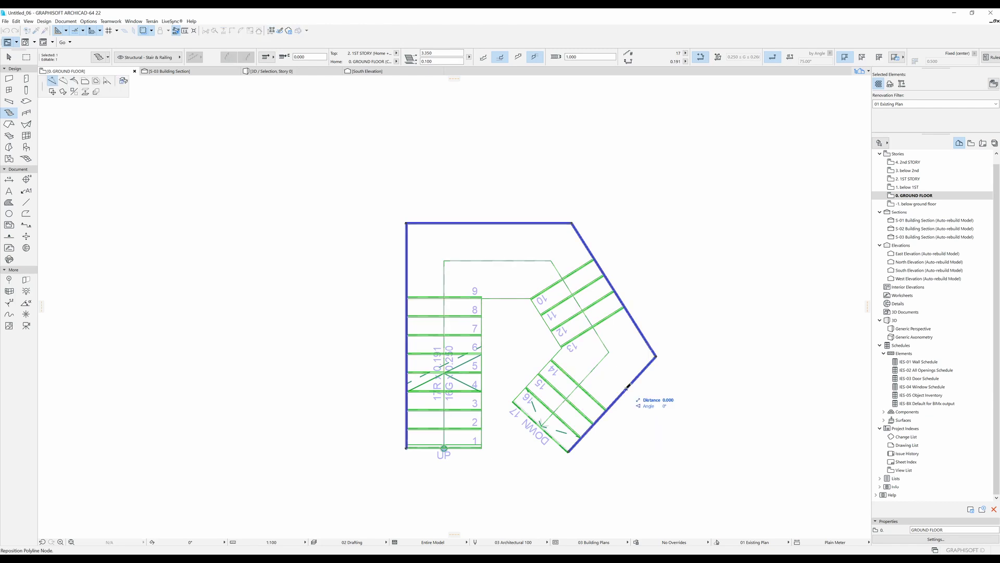
pyautogui.click(64, 82)
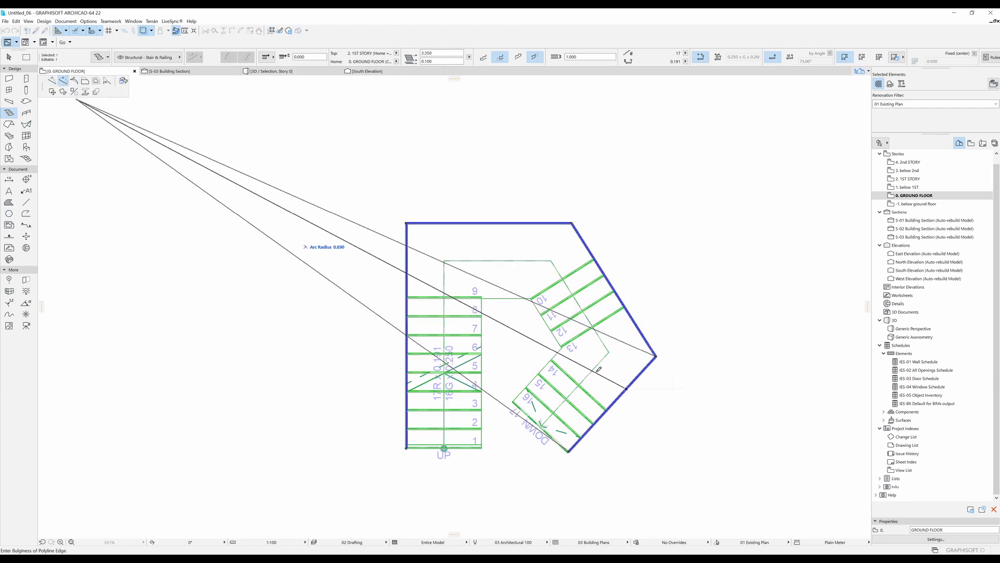
pyautogui.click(646, 401)
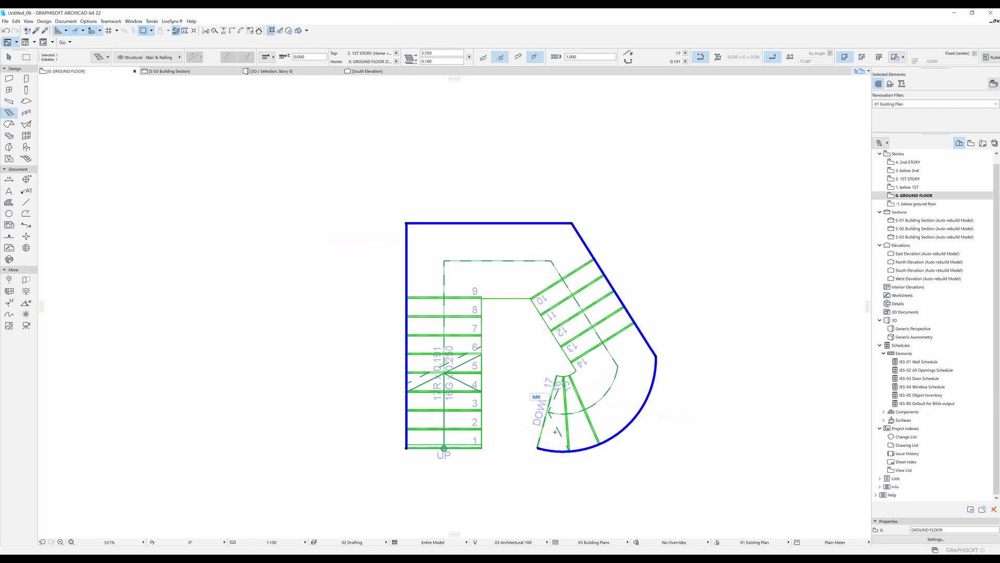
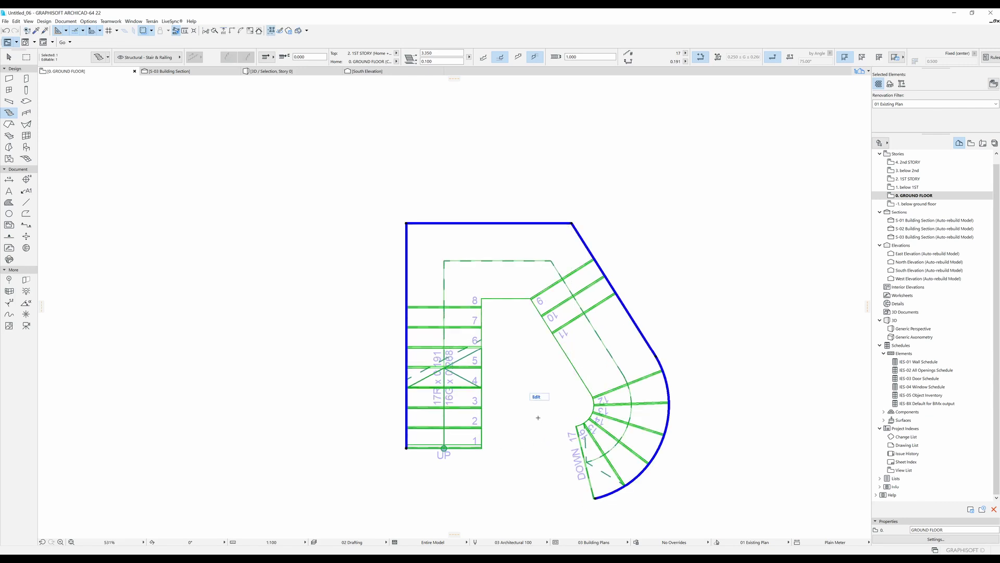
# - View the reshaped stair in 3D from another angle and return to the ground floor plan
pyautogui.press('F5')
pyautogui.keyDown('shift'); pyautogui.moveTo(536, 418); pyautogui.dragTo(449, 269, button='middle'); pyautogui.keyUp('shift')
pyautogui.press('F2')
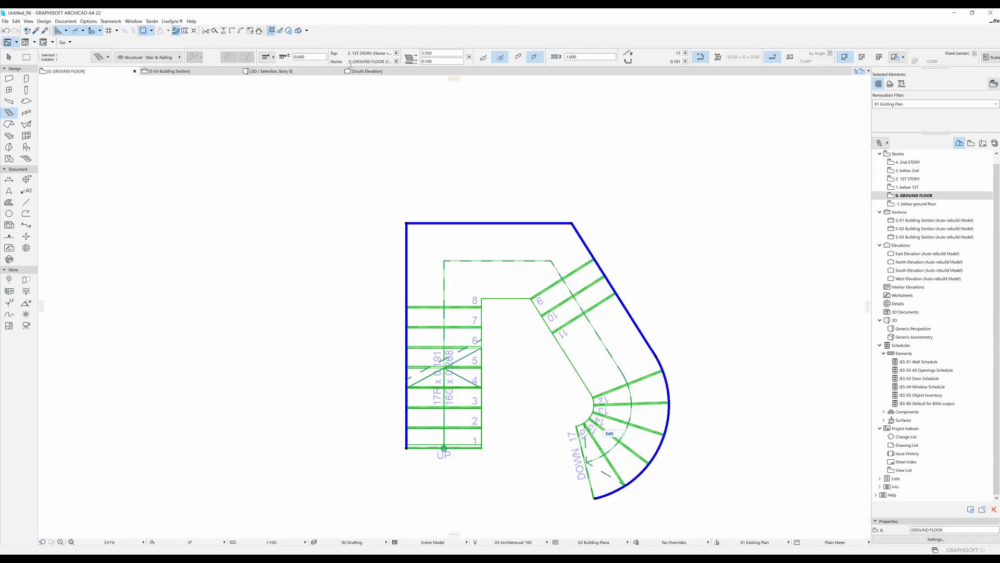
# - Set the stair's bottom offset from its home story to 0 and its total width to 1.100
pyautogui.click(441, 60)
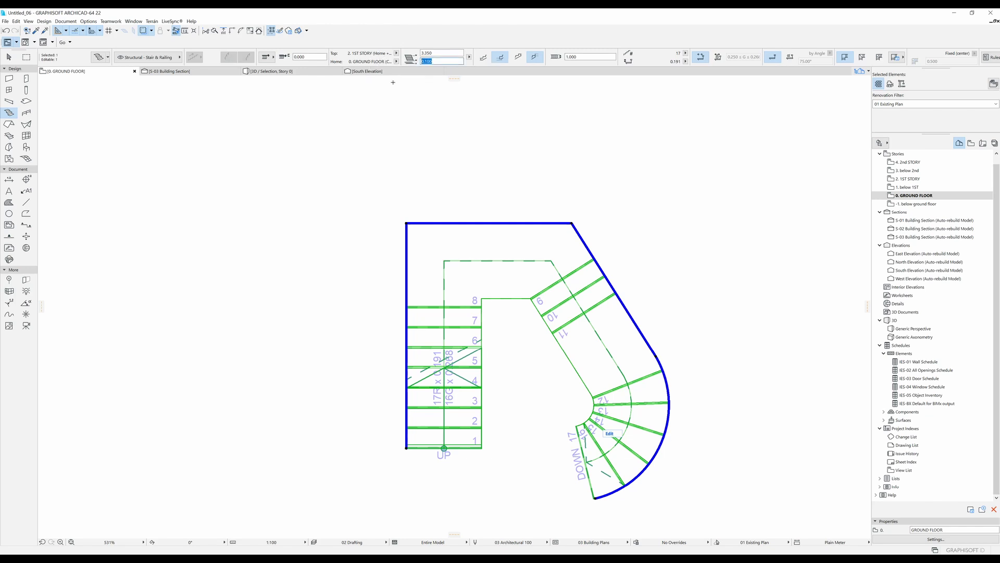
pyautogui.write('0')
pyautogui.press('Return')
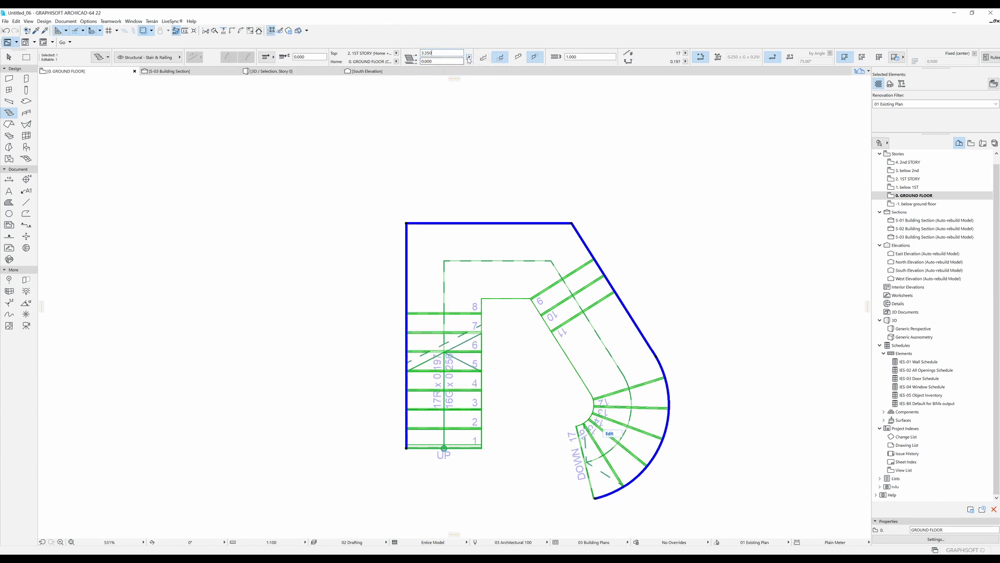
pyautogui.click(439, 55)
pyautogui.click(583, 56)
pyautogui.write('1')
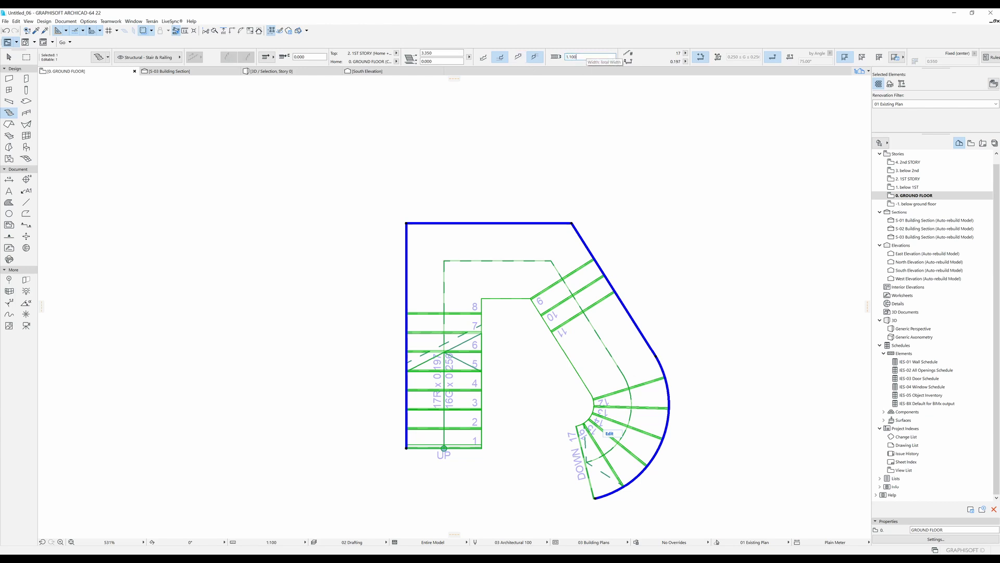
pyautogui.press('Return')
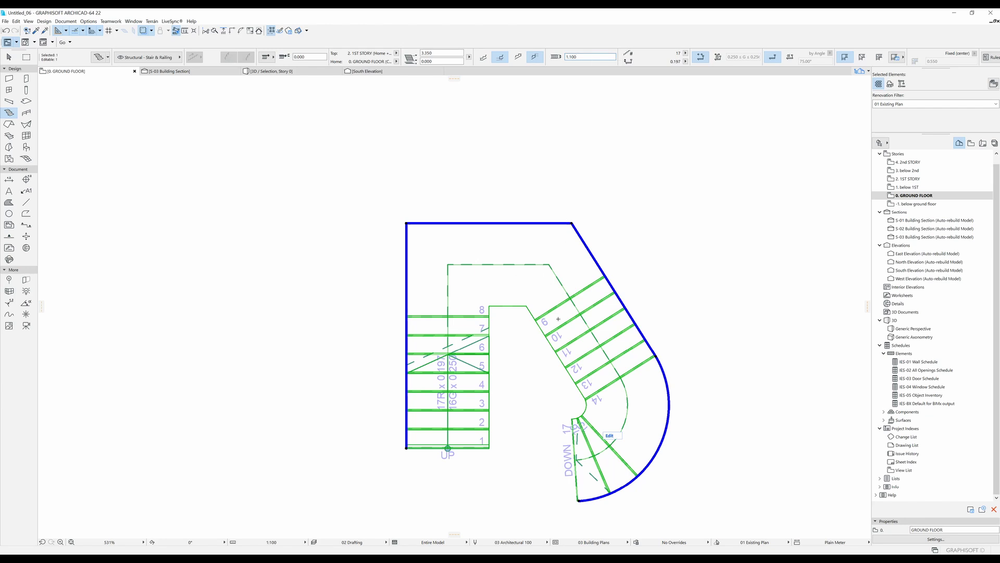
# - Set the stair's number of risers to 18
pyautogui.click(685, 54)
pyautogui.click(699, 61)
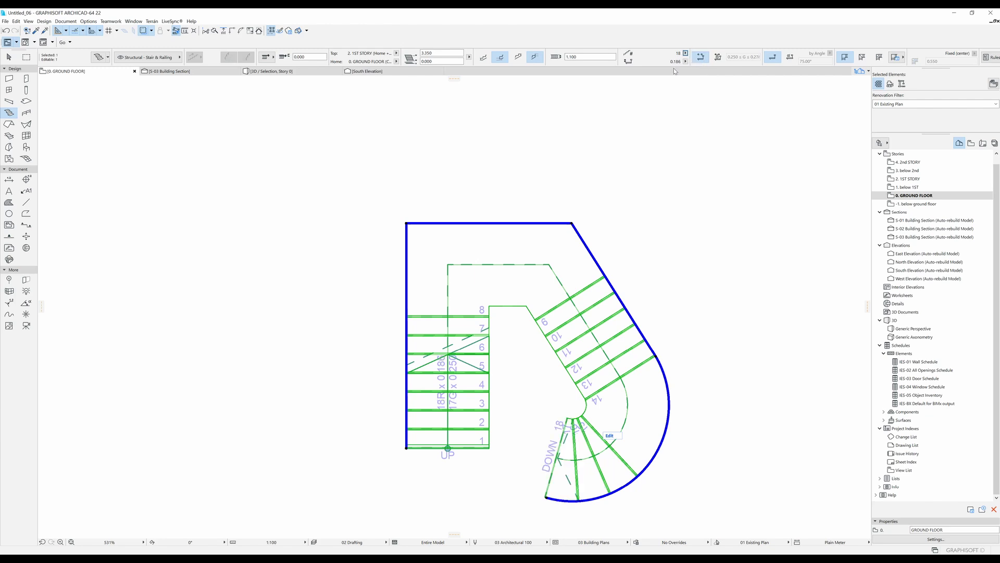
pyautogui.click(685, 53)
pyautogui.click(698, 93)
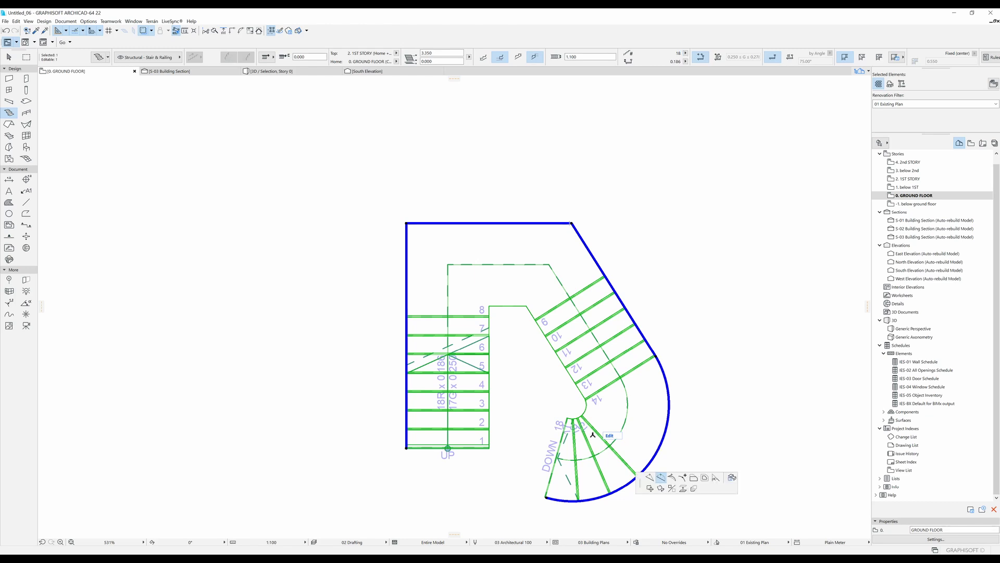
pyautogui.click(658, 449)
pyautogui.click(594, 464)
pyautogui.press('Escape')
# - Set the stair's riser height to 0.168
pyautogui.click(685, 62)
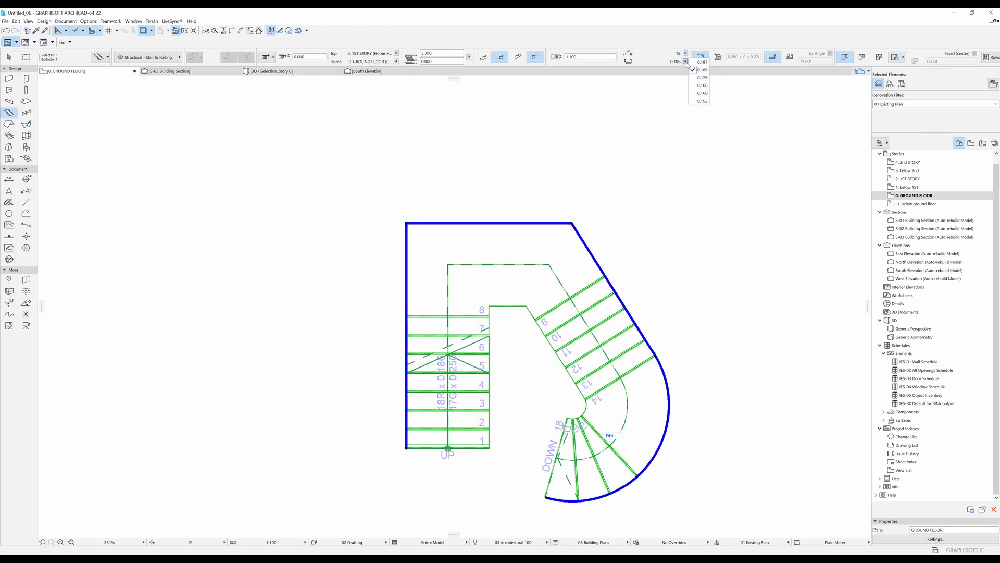
pyautogui.click(700, 62)
pyautogui.click(686, 62)
pyautogui.click(701, 90)
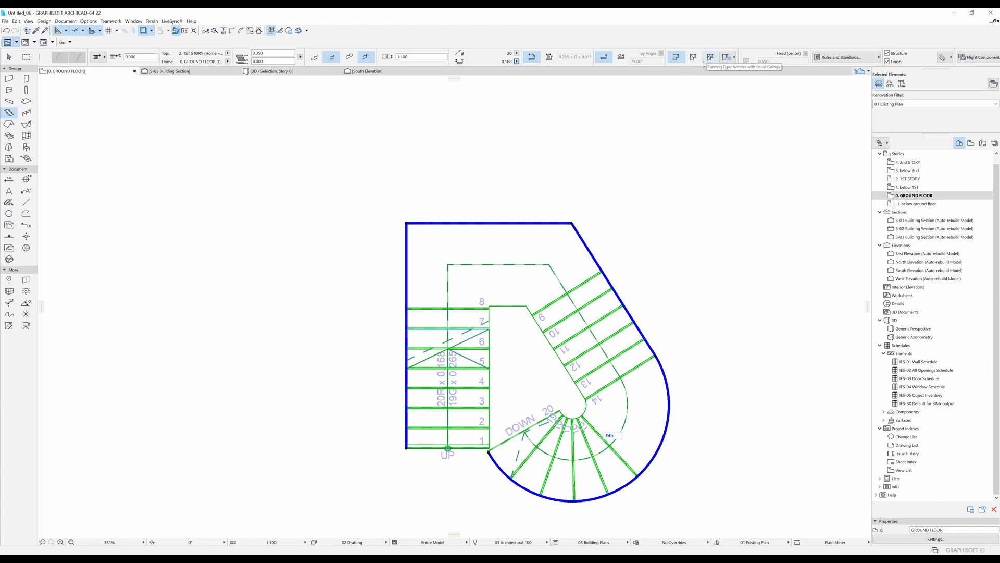
# - Show the selected stair in 3D and turn off its structure so only the finish is displayed
pyautogui.hscroll(5, 382, 53)
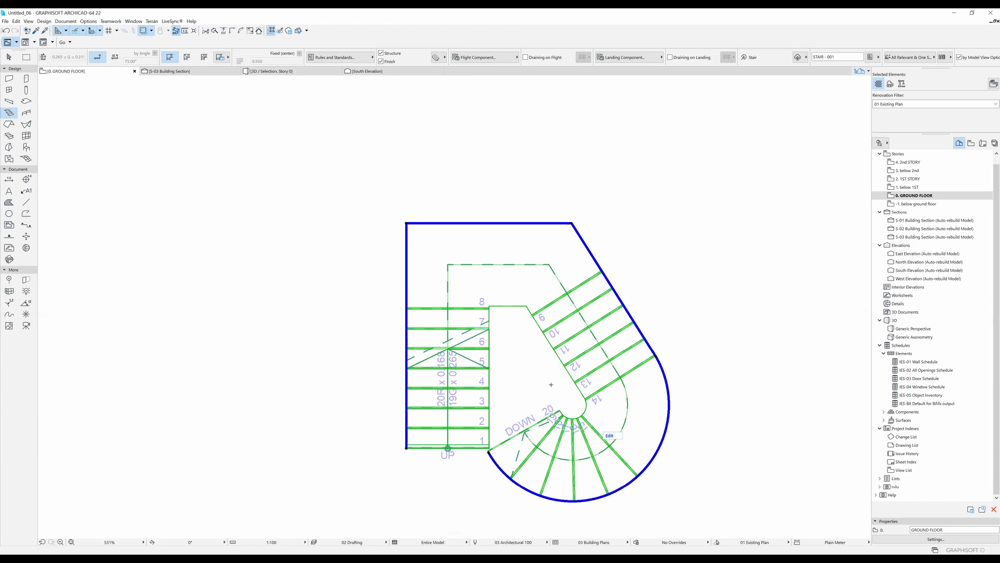
pyautogui.press('F5')
pyautogui.click(409, 322)
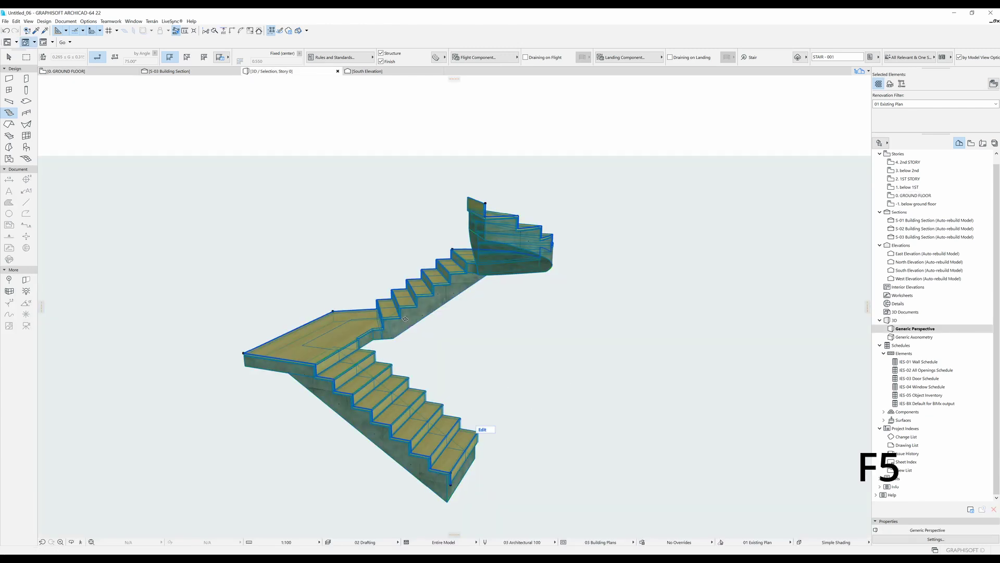
pyautogui.click(399, 54)
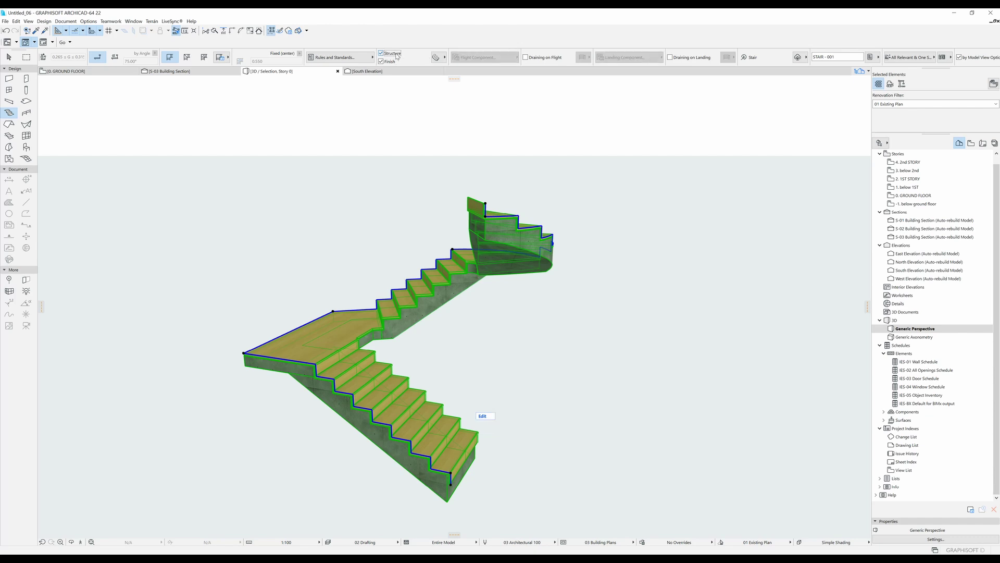
pyautogui.press('Escape')
pyautogui.keyDown('shift'); pyautogui.moveTo(613, 279); pyautogui.dragTo(697, 282, button='middle'); pyautogui.keyUp('shift')
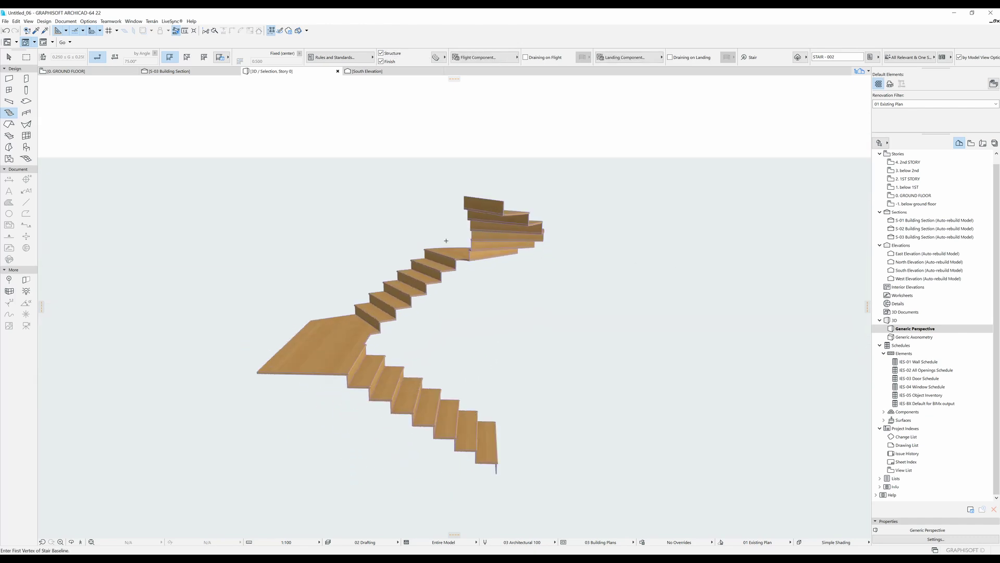
# - Turn the stair's structure back on and turn its finish off
pyautogui.hotkey('ctrl', 'a')
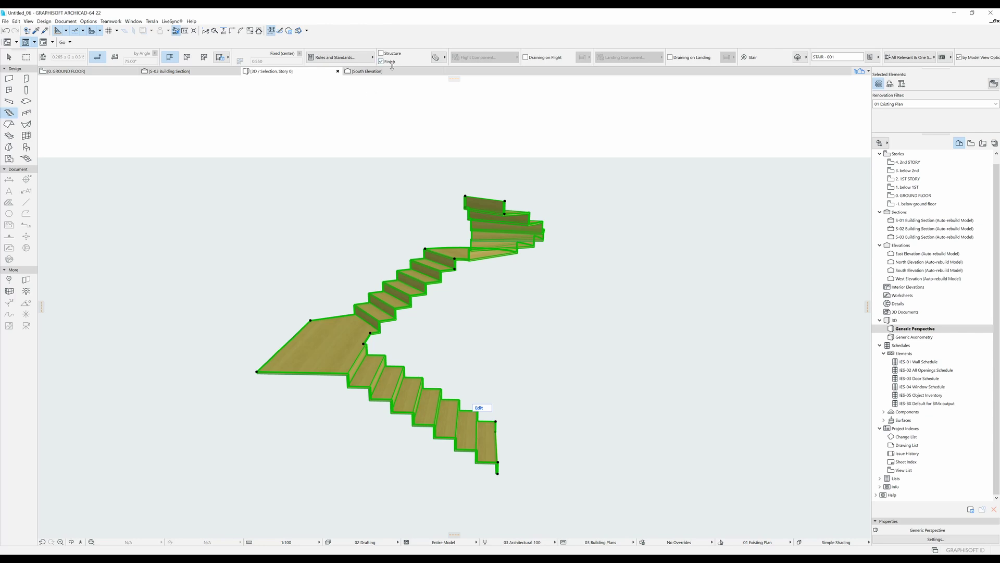
pyautogui.click(392, 53)
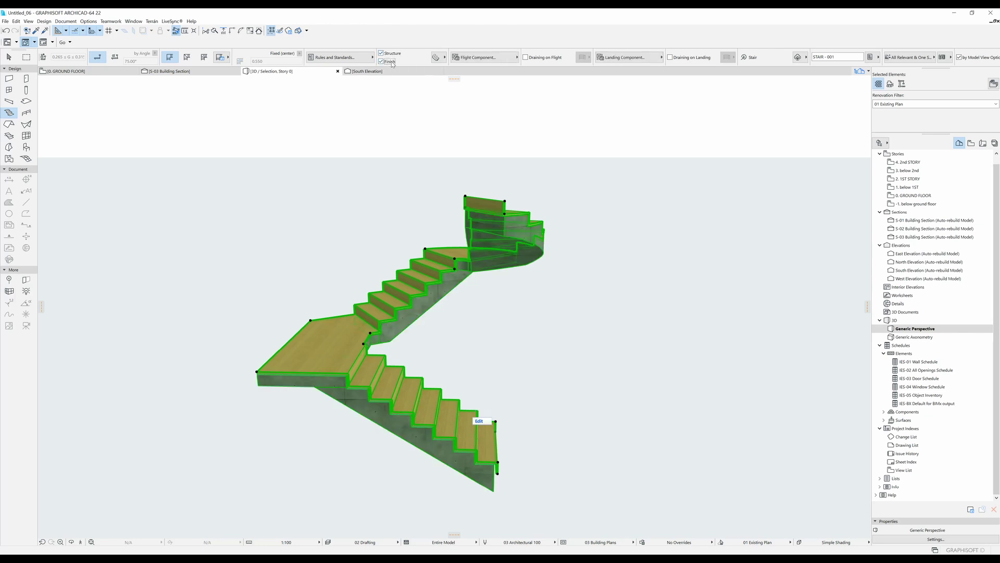
pyautogui.click(389, 61)
pyautogui.press('Escape')
pyautogui.keyDown('shift'); pyautogui.moveTo(526, 298); pyautogui.dragTo(545, 251, button='middle'); pyautogui.keyUp('shift')
# - Change the stair's flight structure from monolithic to Beam in its selection settings
pyautogui.keyDown('shift'); pyautogui.click(546, 251); pyautogui.keyUp('shift')
pyautogui.click(436, 57)
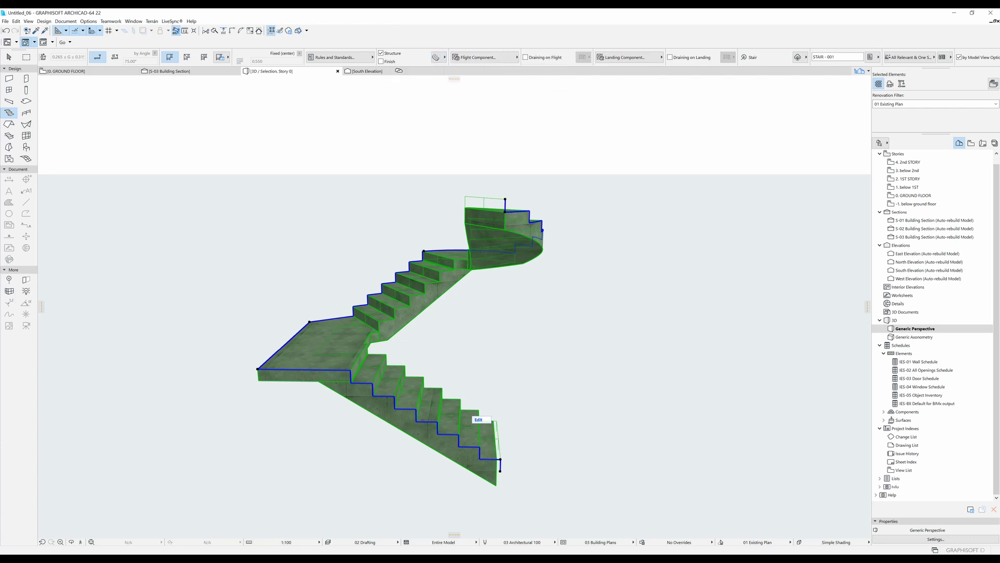
pyautogui.hotkey('ctrl', 't')
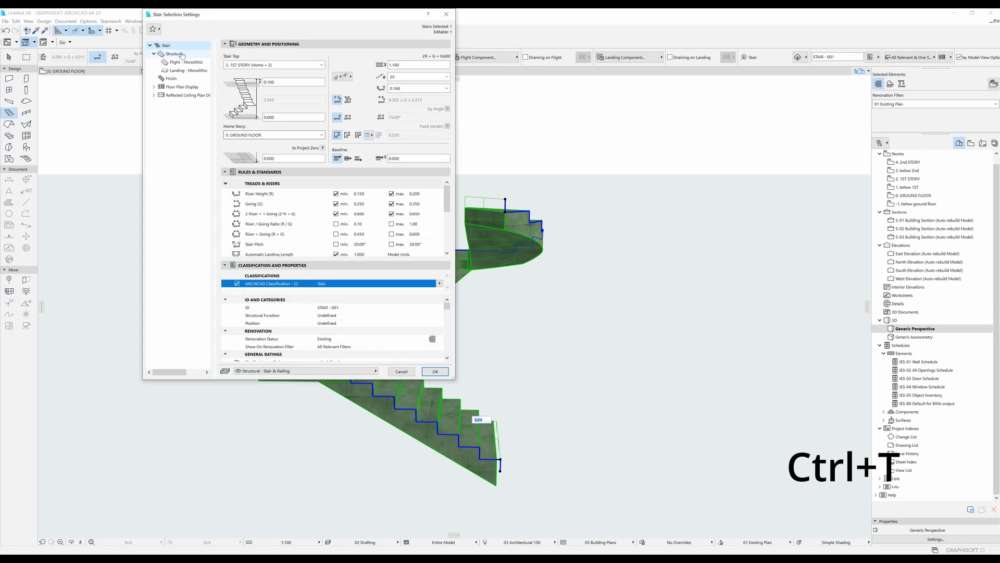
pyautogui.click(186, 56)
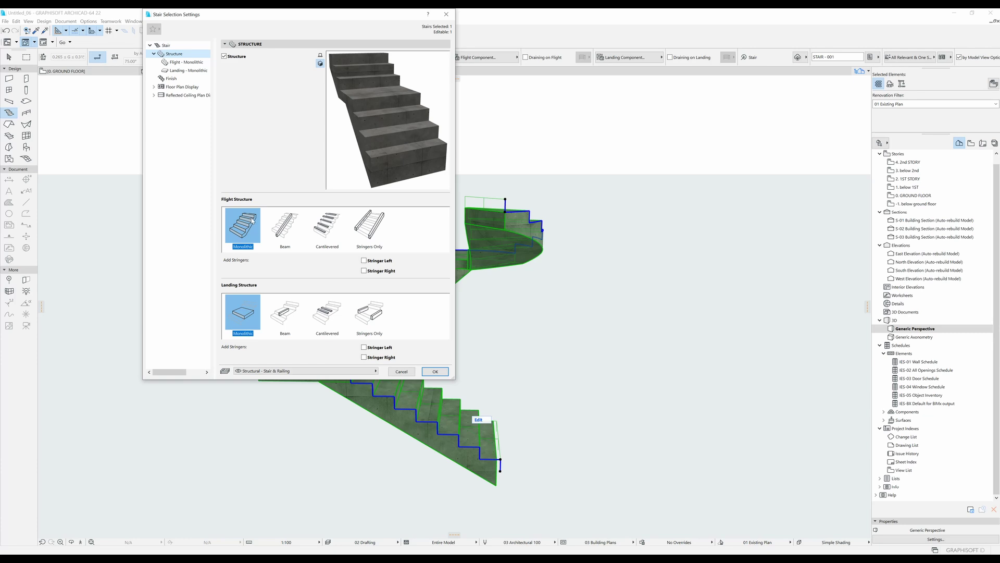
pyautogui.click(285, 225)
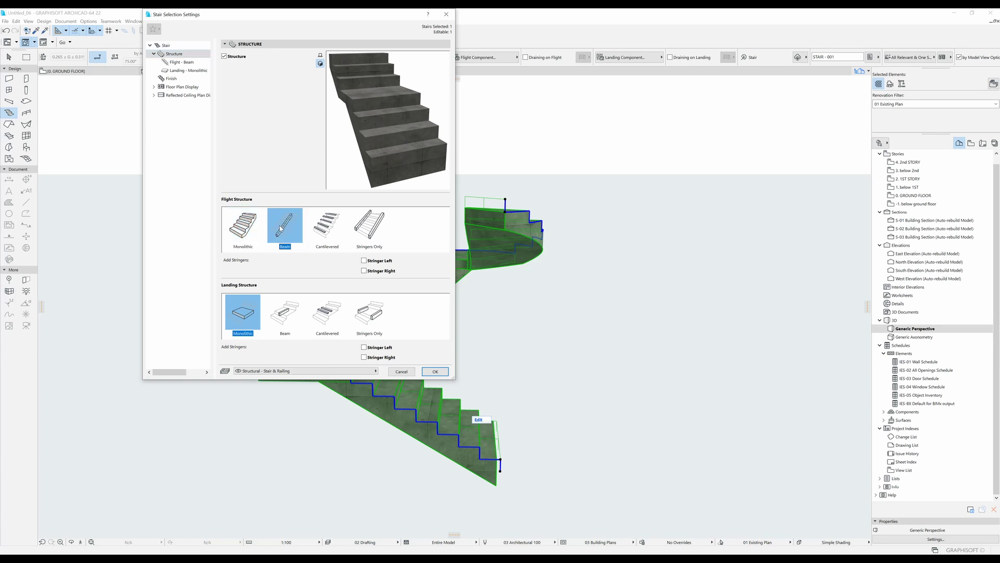
pyautogui.click(435, 372)
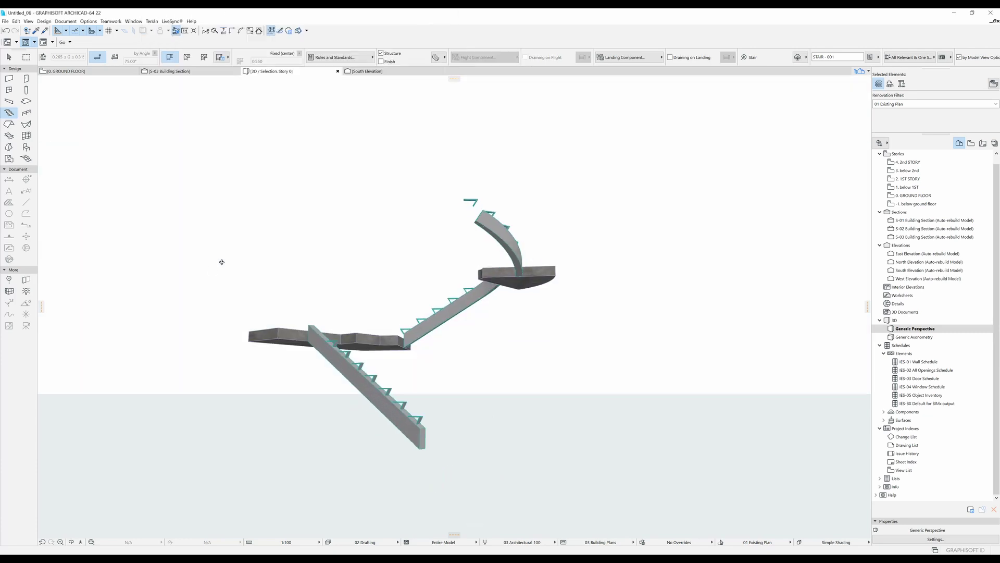
pyautogui.keyDown('shift'); pyautogui.moveTo(221, 261); pyautogui.dragTo(538, 331, button='middle'); pyautogui.keyUp('shift')
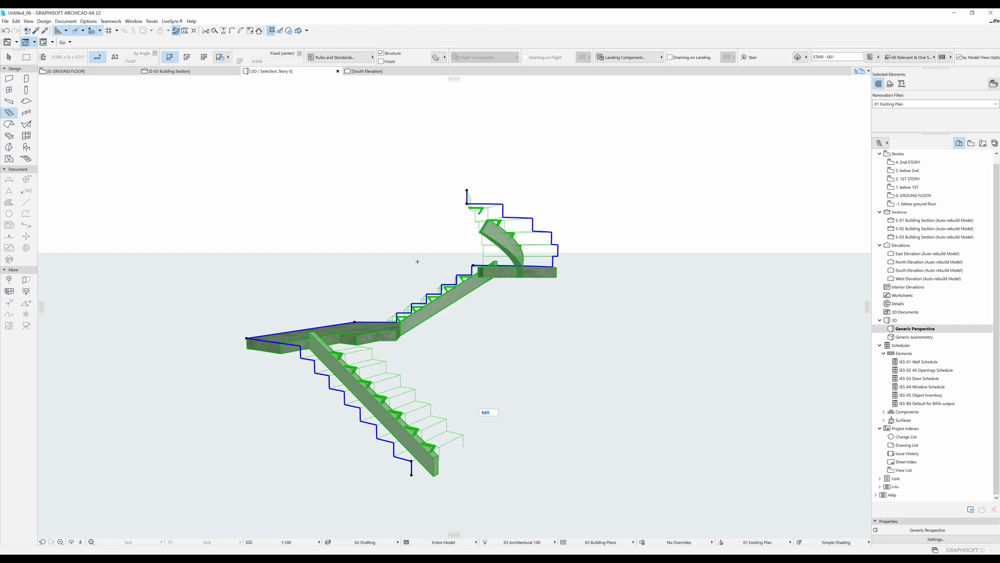
# - Set the stair's landing structure to Beam as well
pyautogui.hotkey('ctrl', 't')
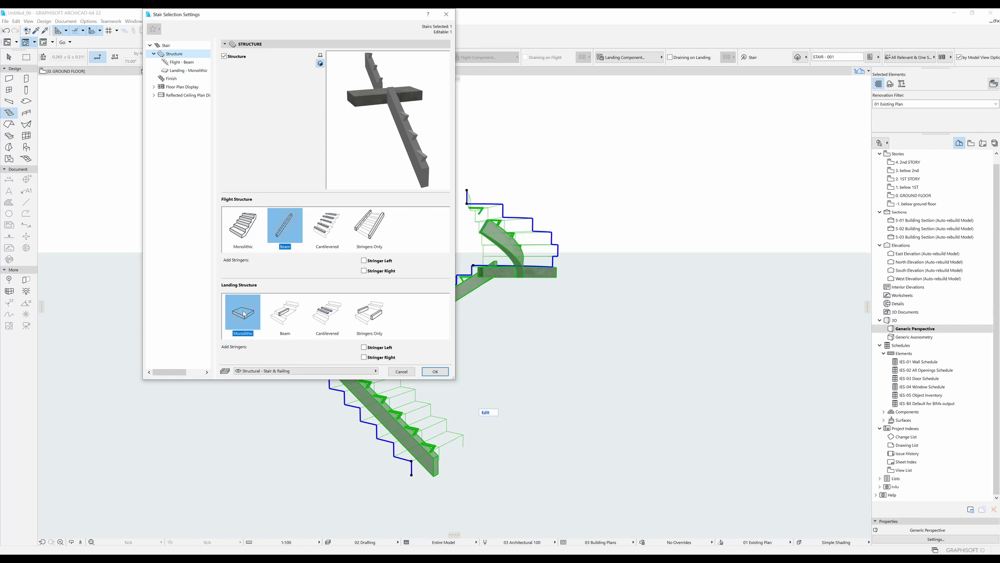
pyautogui.click(300, 327)
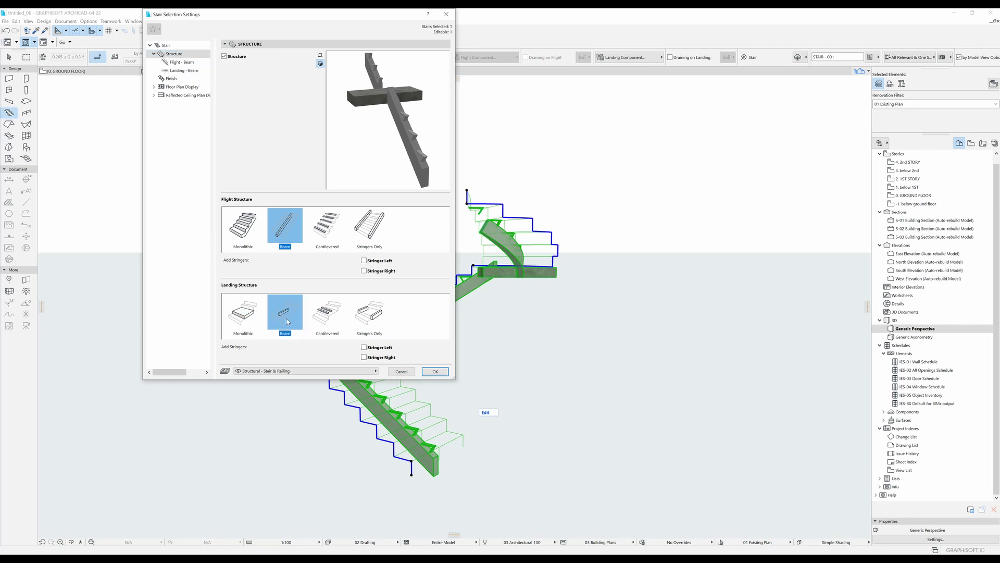
pyautogui.click(435, 372)
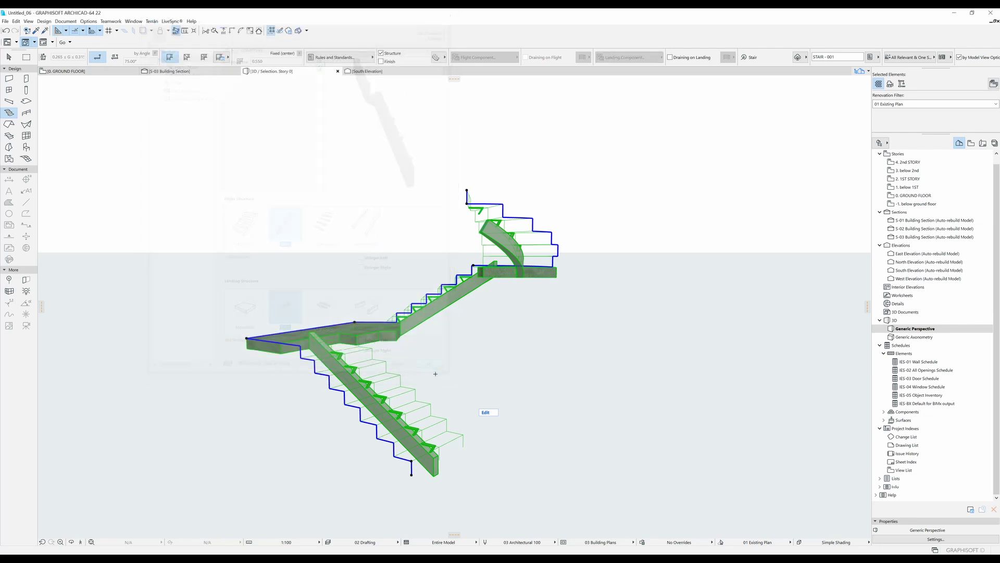
pyautogui.keyDown('shift'); pyautogui.moveTo(412, 386); pyautogui.dragTo(468, 410, button='middle'); pyautogui.keyUp('shift')
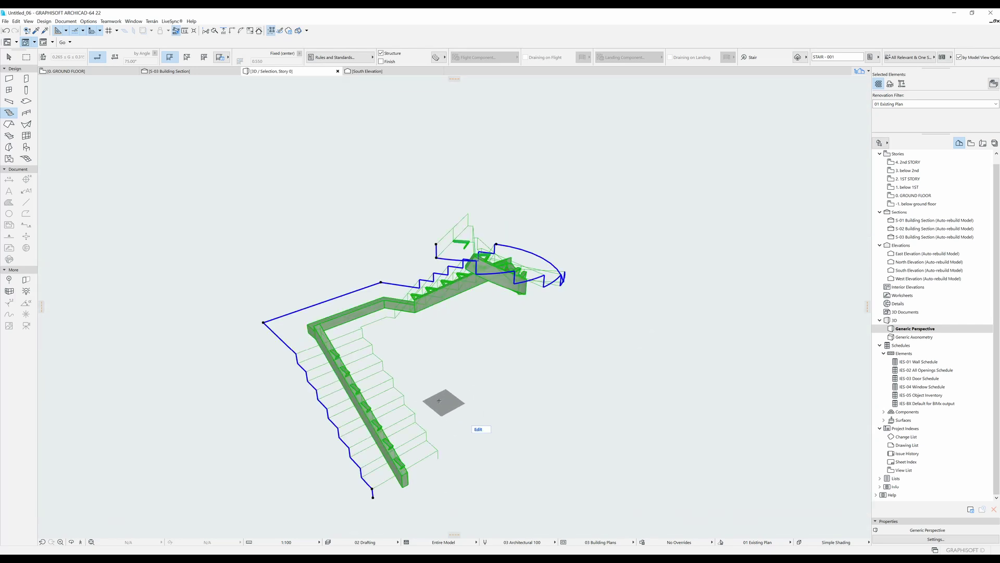
# - Turn the stair's finish back on and view the treads with their supporting structure from several angles
pyautogui.click(393, 62)
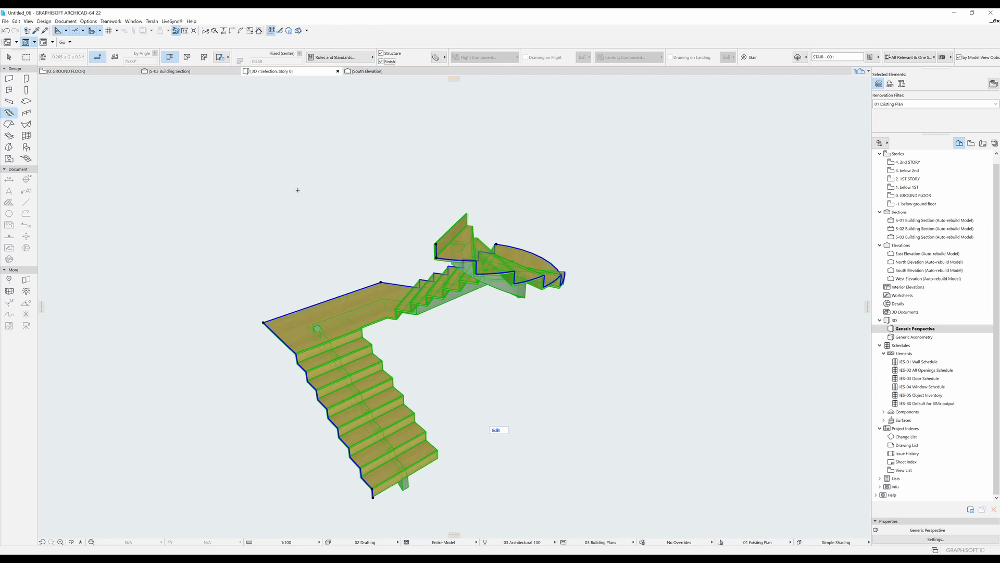
pyautogui.keyDown('shift'); pyautogui.moveTo(191, 238); pyautogui.dragTo(688, 373, button='middle'); pyautogui.keyUp('shift')
pyautogui.press('Escape')
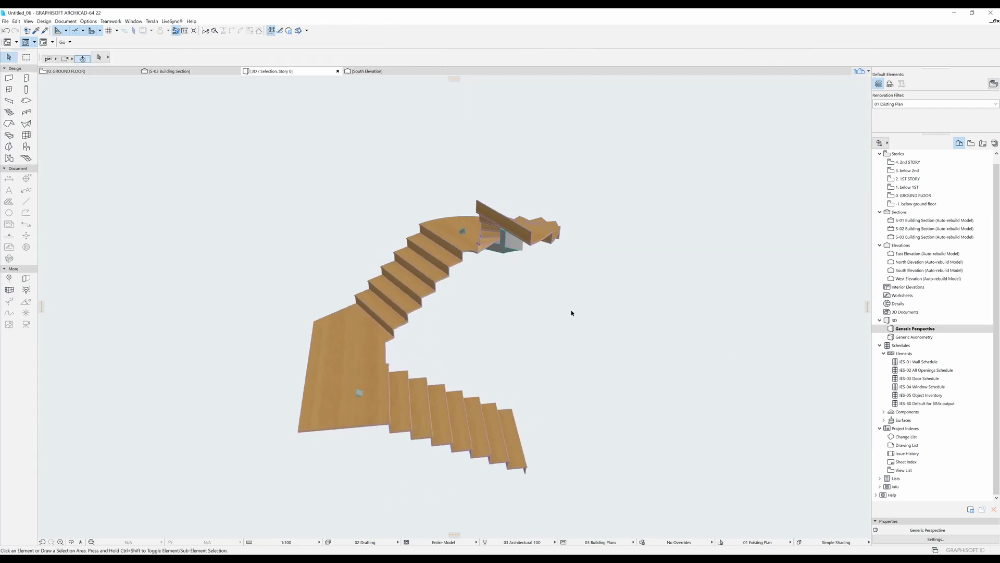
pyautogui.keyDown('shift'); pyautogui.moveTo(395, 295); pyautogui.dragTo(428, 368, button='middle'); pyautogui.keyUp('shift')
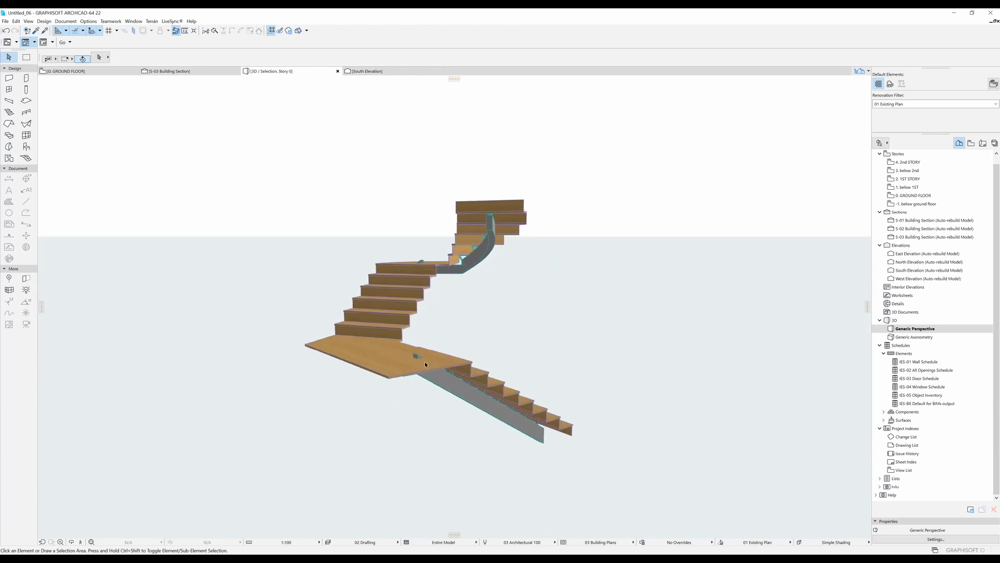
pyautogui.keyDown('shift'); pyautogui.moveTo(460, 262); pyautogui.dragTo(165, 290, button='middle'); pyautogui.keyUp('shift')
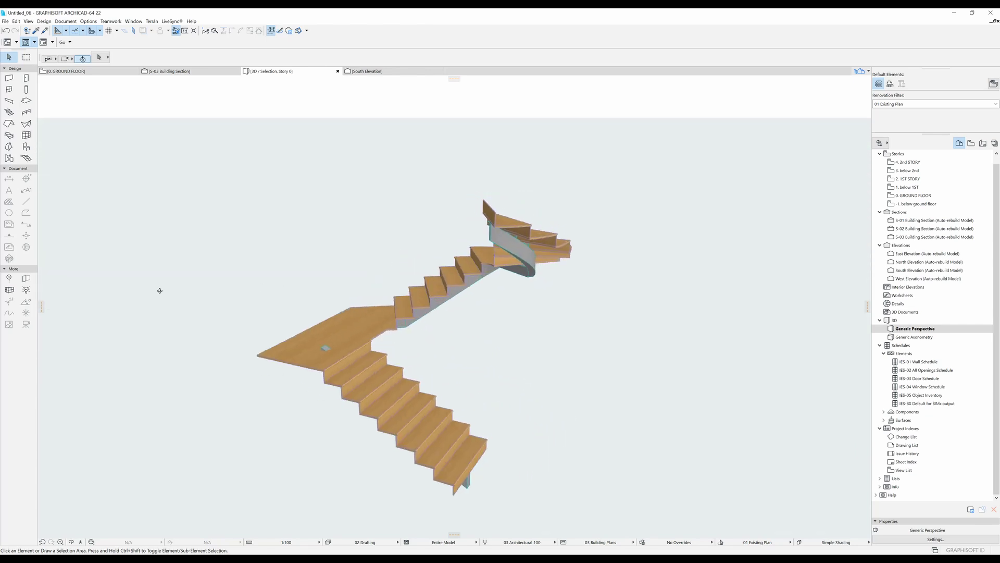
# - Set both the flight structure and the landing structure of the stair to Cantilevered
pyautogui.click(298, 349)
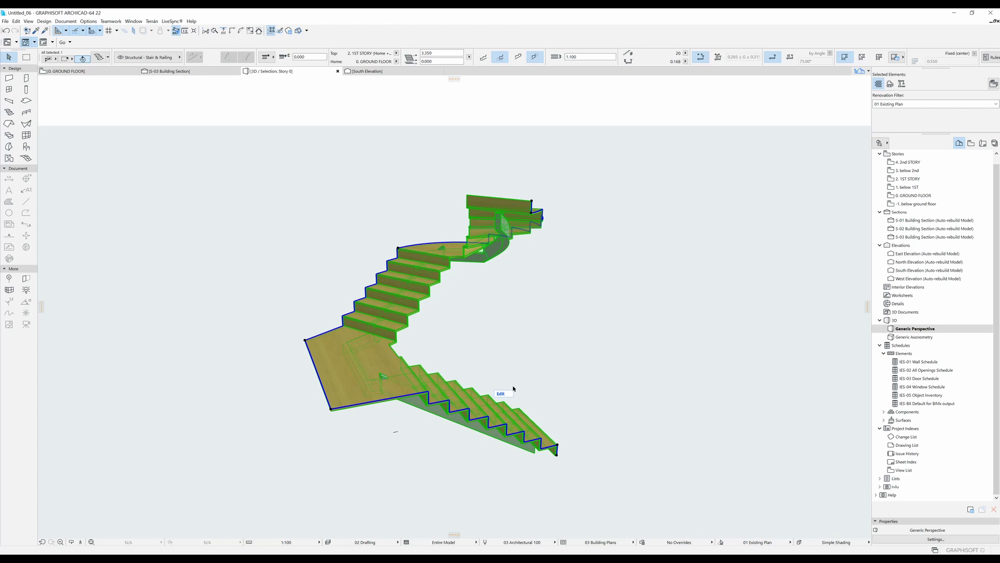
pyautogui.hotkey('ctrl', 't')
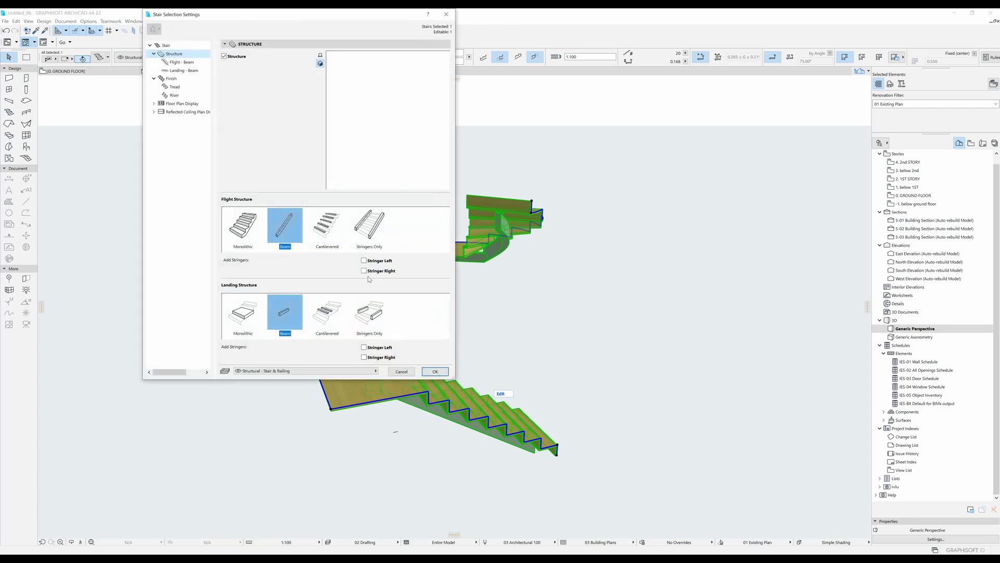
pyautogui.click(323, 227)
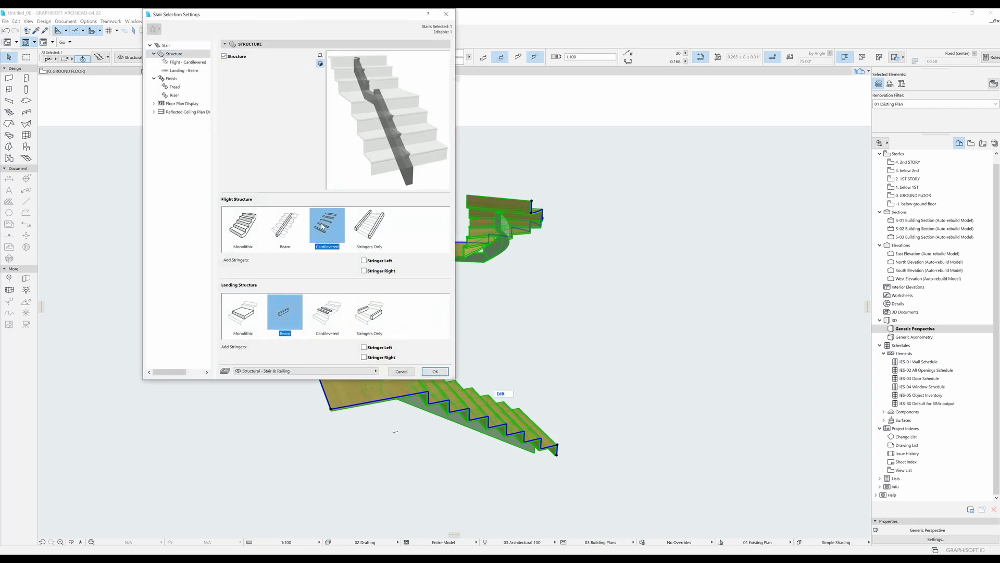
pyautogui.click(330, 300)
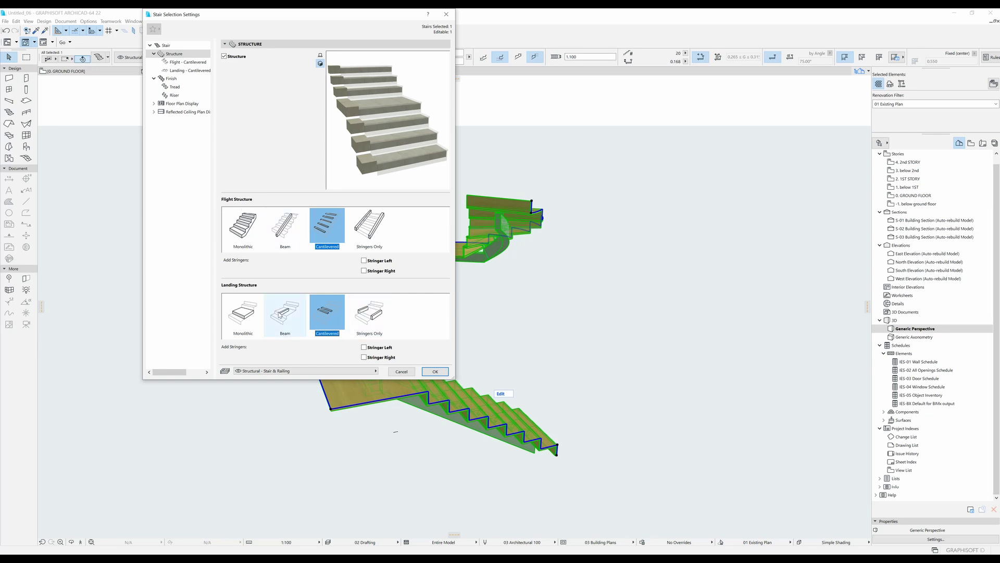
pyautogui.click(435, 371)
pyautogui.keyDown('shift'); pyautogui.moveTo(313, 333); pyautogui.dragTo(545, 391, button='middle'); pyautogui.keyUp('shift')
# - Change the cantilevered flight component to Cantilevered Flight Bracket 22 and view the stair from below
pyautogui.click(426, 274)
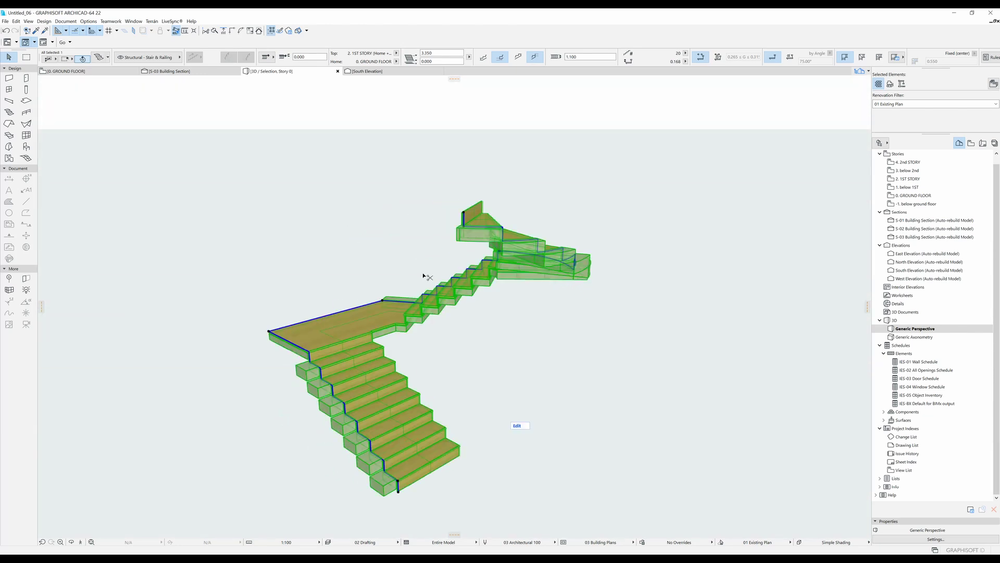
pyautogui.doubleClick(427, 279)
pyautogui.click(302, 93)
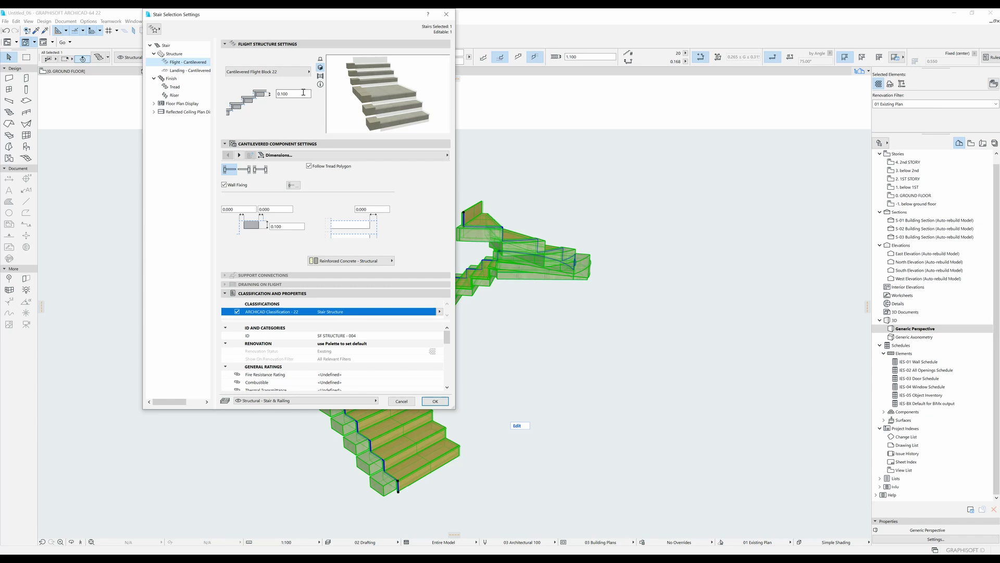
pyautogui.click(292, 72)
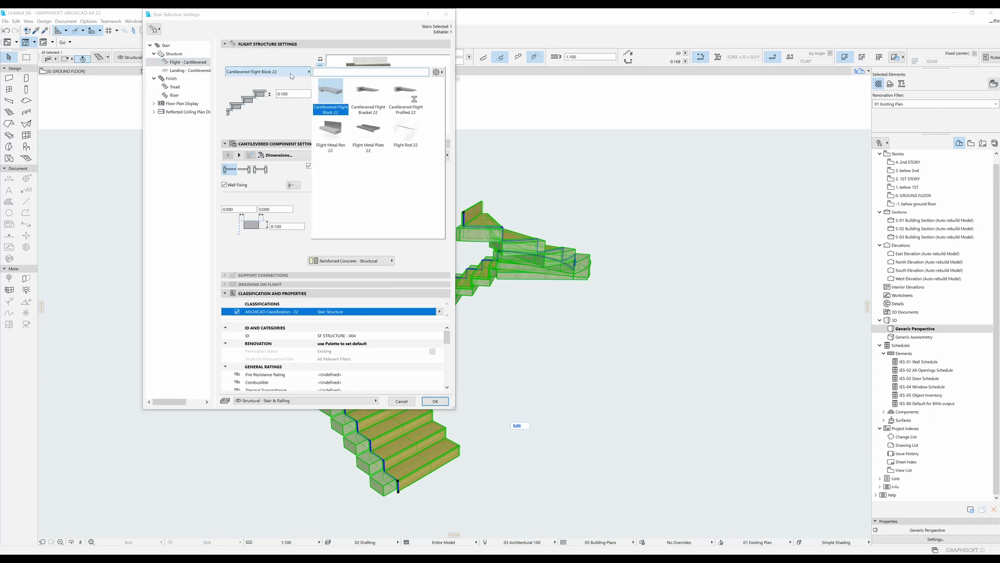
pyautogui.click(374, 96)
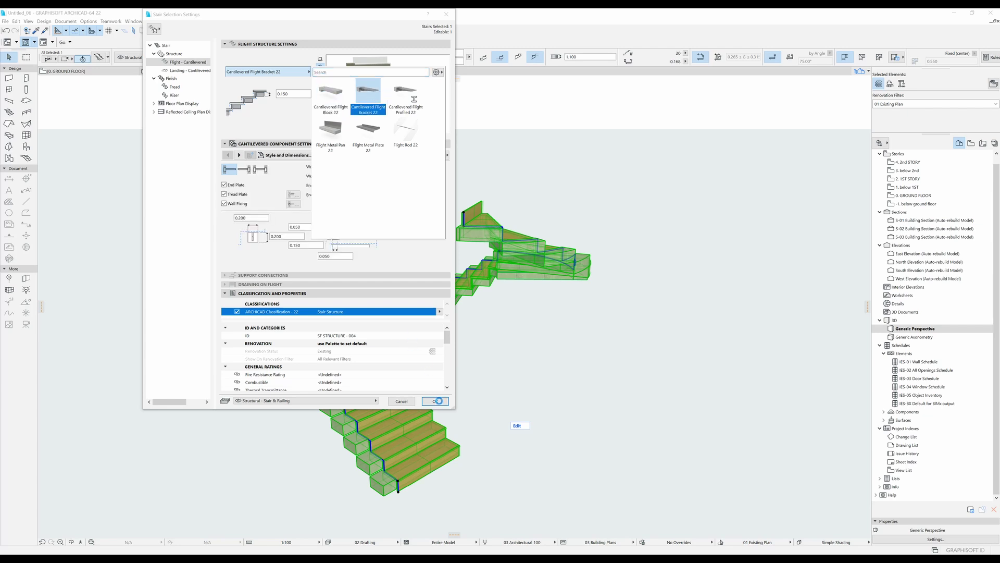
pyautogui.click(439, 404)
pyautogui.keyDown('shift'); pyautogui.moveTo(310, 256); pyautogui.dragTo(448, 282, button='middle'); pyautogui.keyUp('shift')
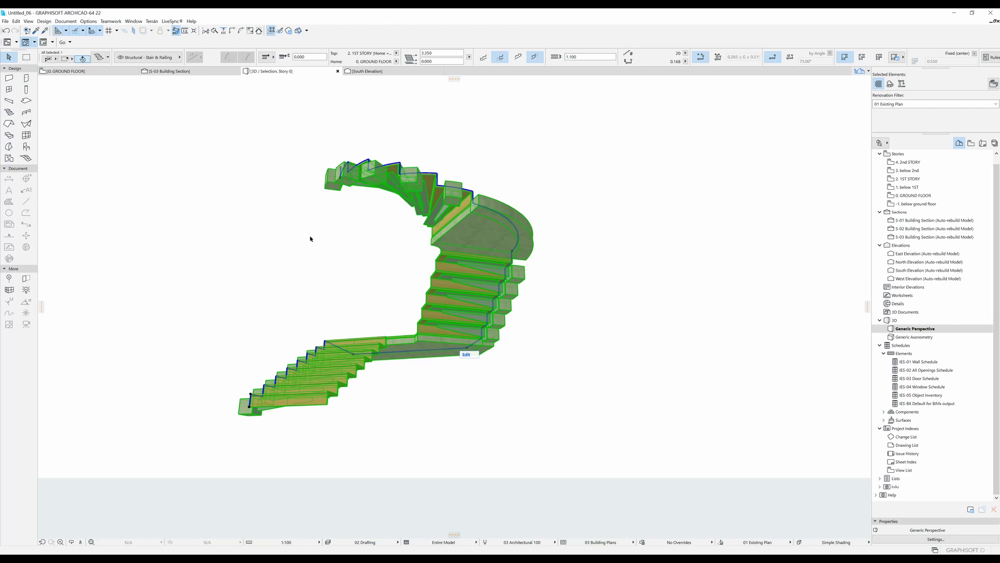
# - In the stair's finish settings, disable the uniform finish on flight and landing
pyautogui.hotkey('ctrl', 't')
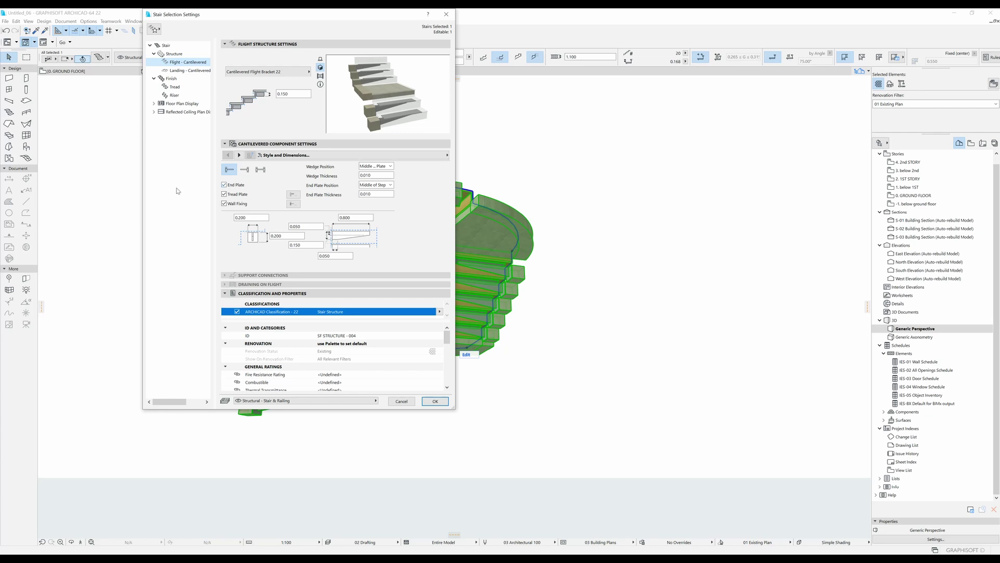
pyautogui.click(167, 78)
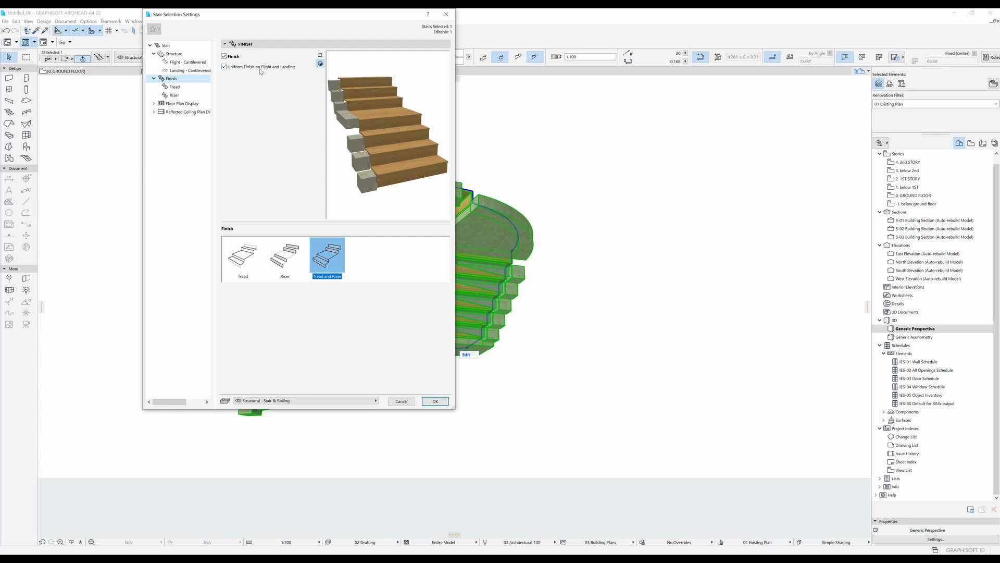
pyautogui.click(232, 58)
pyautogui.click(231, 58)
pyautogui.click(241, 70)
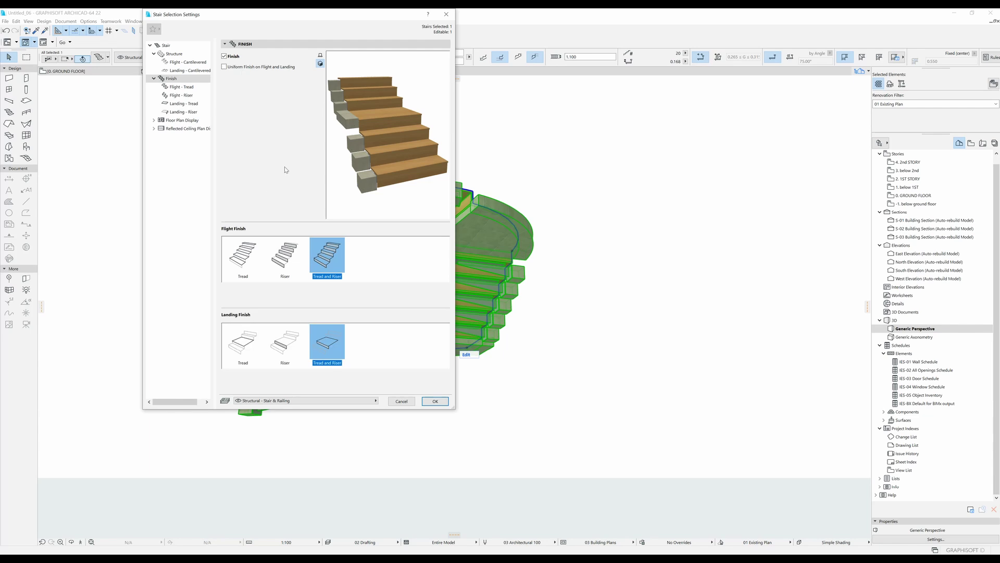
# - Set both the flight finish and the landing finish to Tread only
pyautogui.click(248, 258)
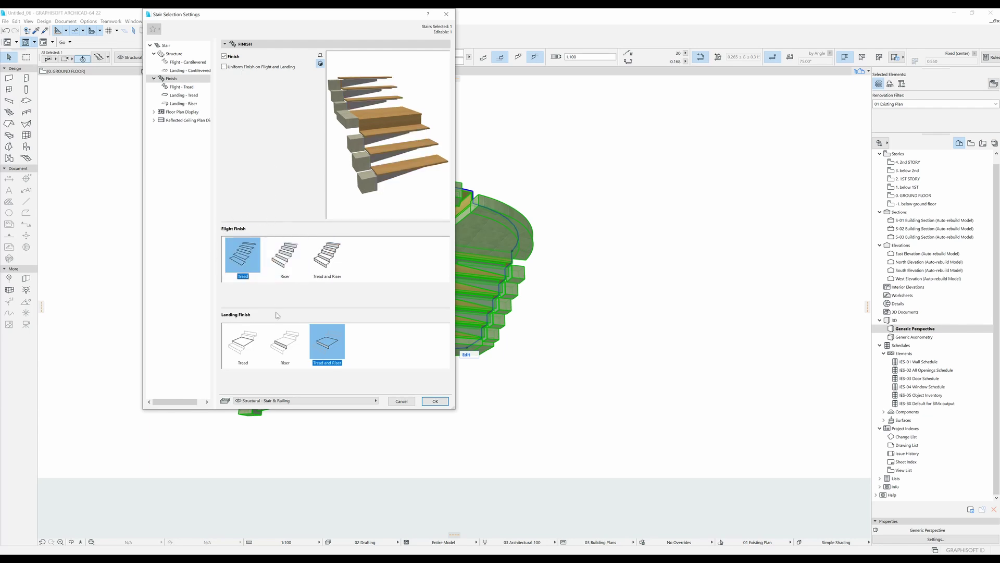
pyautogui.click(243, 343)
pyautogui.click(287, 267)
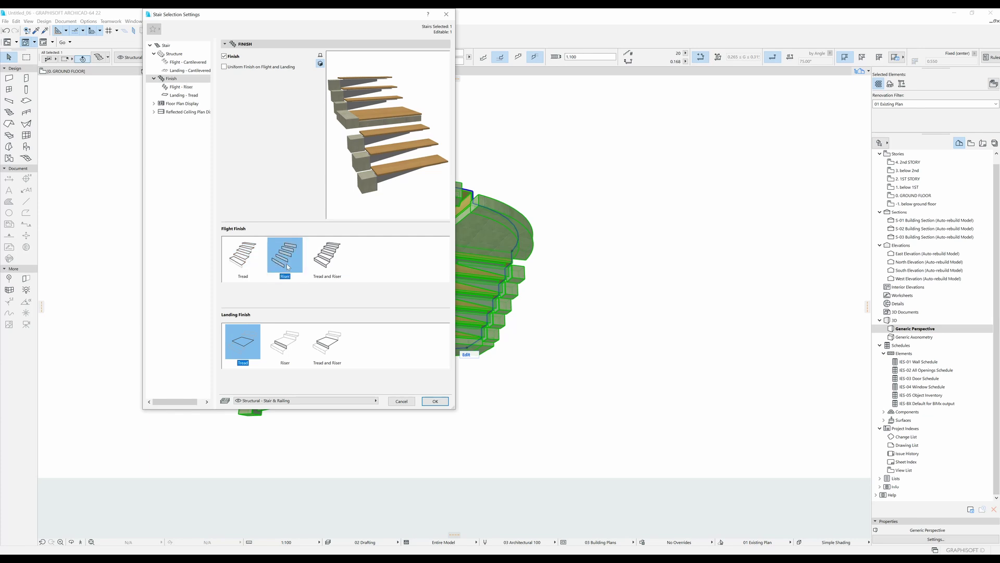
pyautogui.click(243, 255)
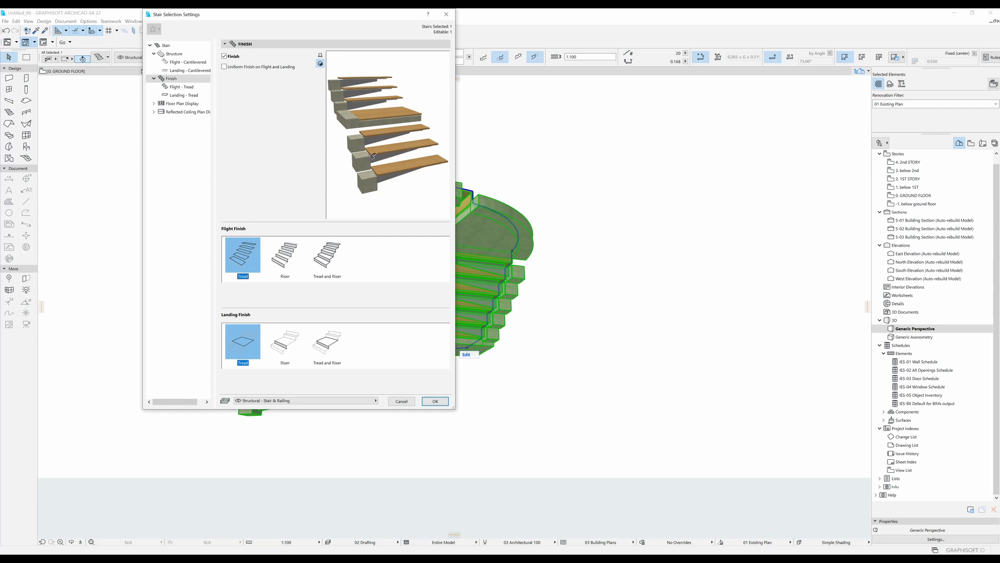
# - Apply the finish settings to the existing stair and clear the selection
pyautogui.press('Return')
pyautogui.click(545, 330)
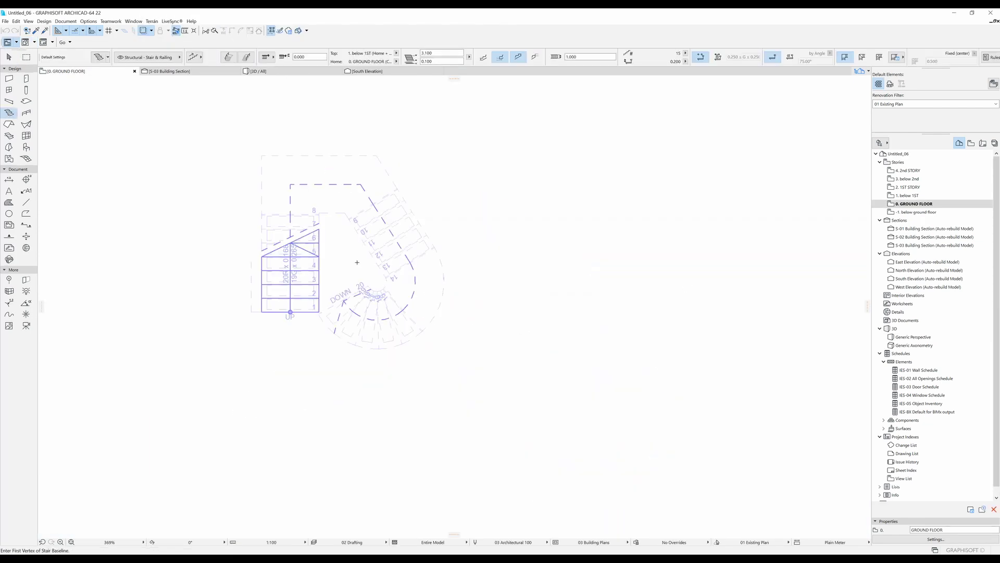
# - Draw an L-shaped stair with a corner landing in the empty area beside the existing stair on the ground floor plan
pyautogui.moveTo(357, 262); pyautogui.dragTo(260, 257, button='middle')
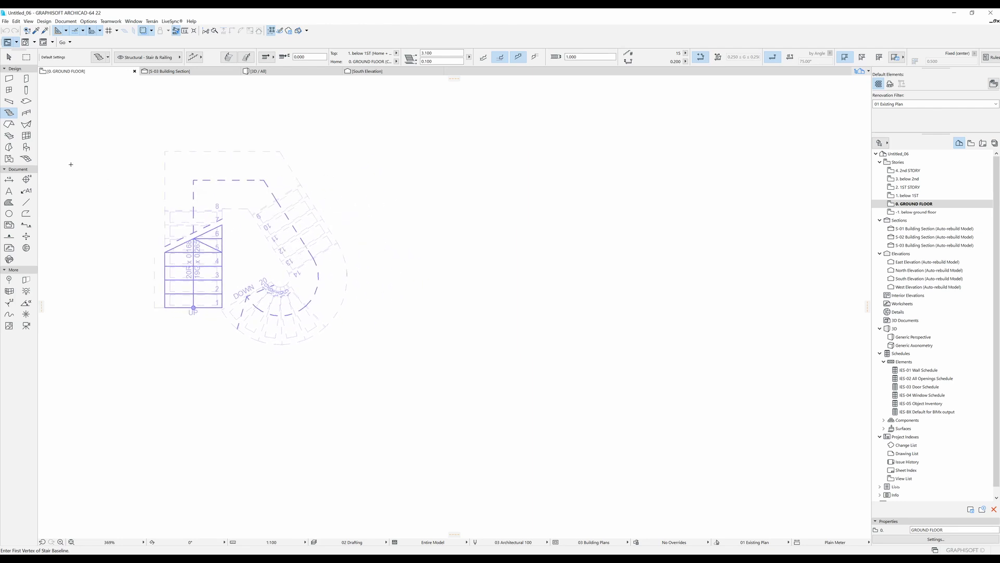
pyautogui.moveTo(433, 239); pyautogui.dragTo(413, 329, button='middle')
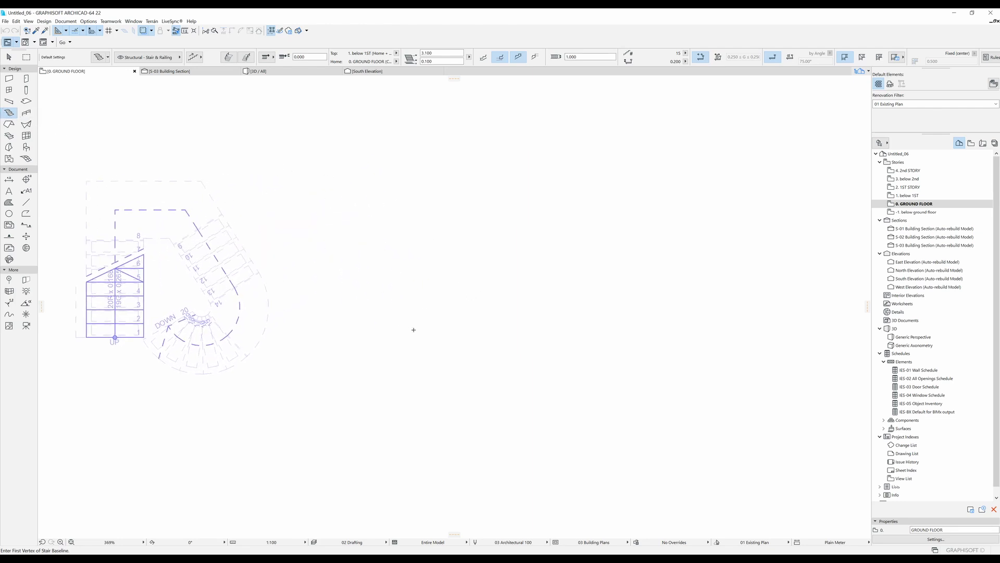
pyautogui.click(414, 334)
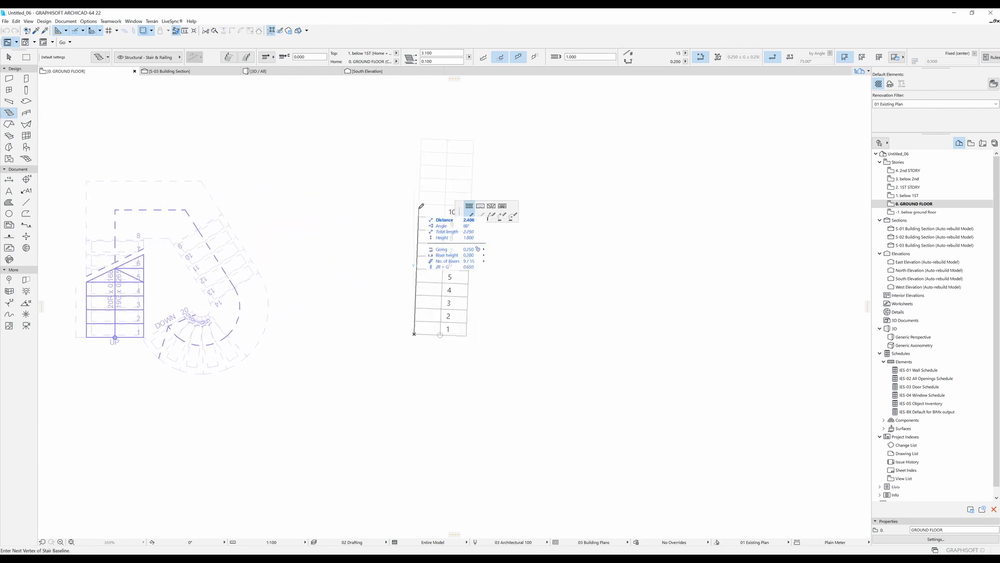
pyautogui.click(415, 177)
pyautogui.doubleClick(552, 178)
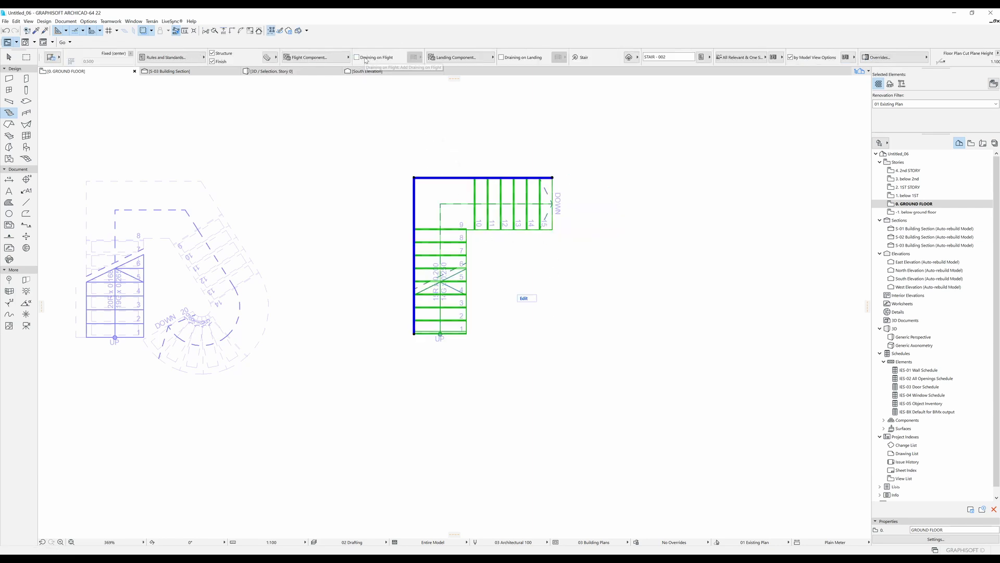
# - Enable draining on both the flight and the landing of the new L-shaped stair
pyautogui.click(357, 57)
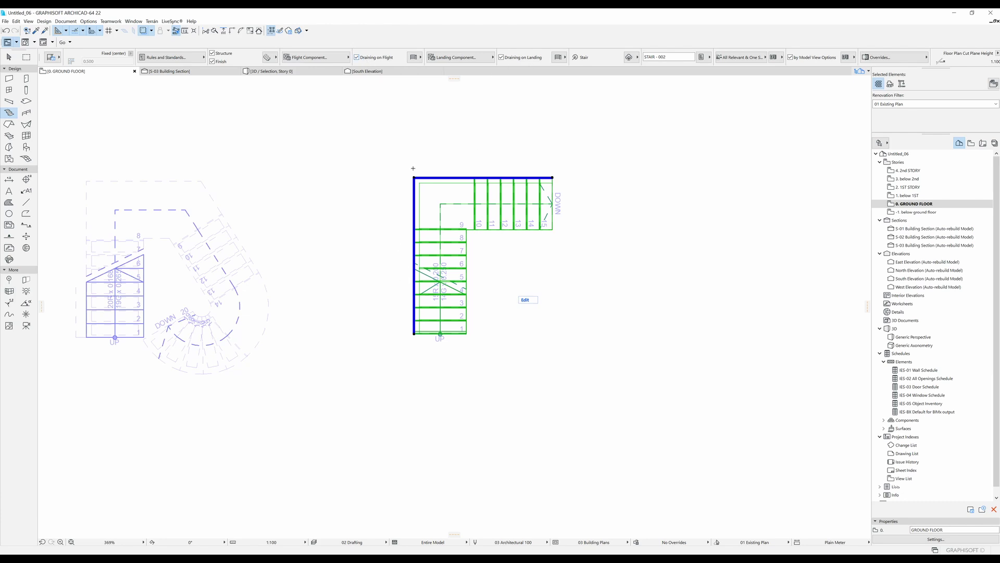
pyautogui.click(511, 60)
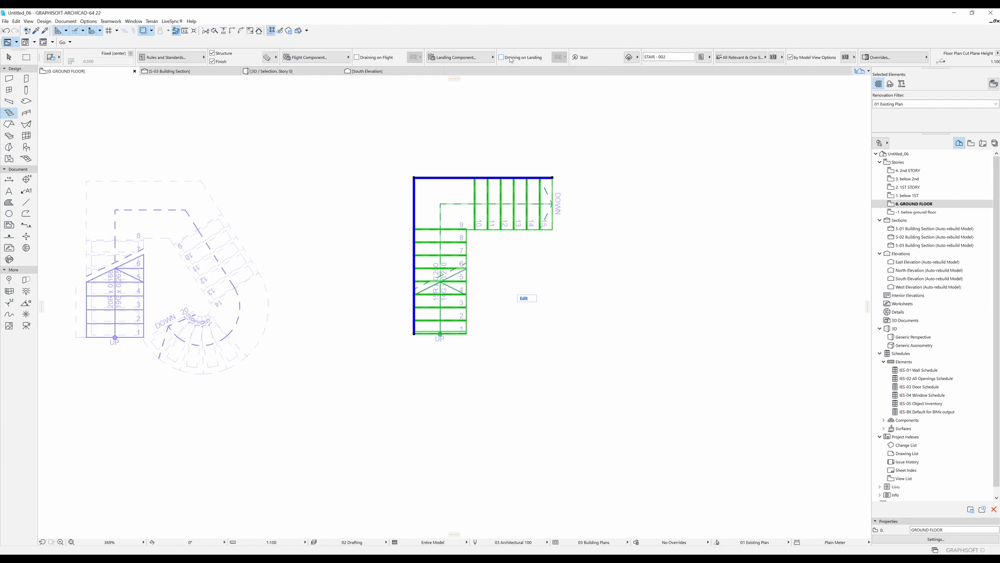
pyautogui.click(511, 60)
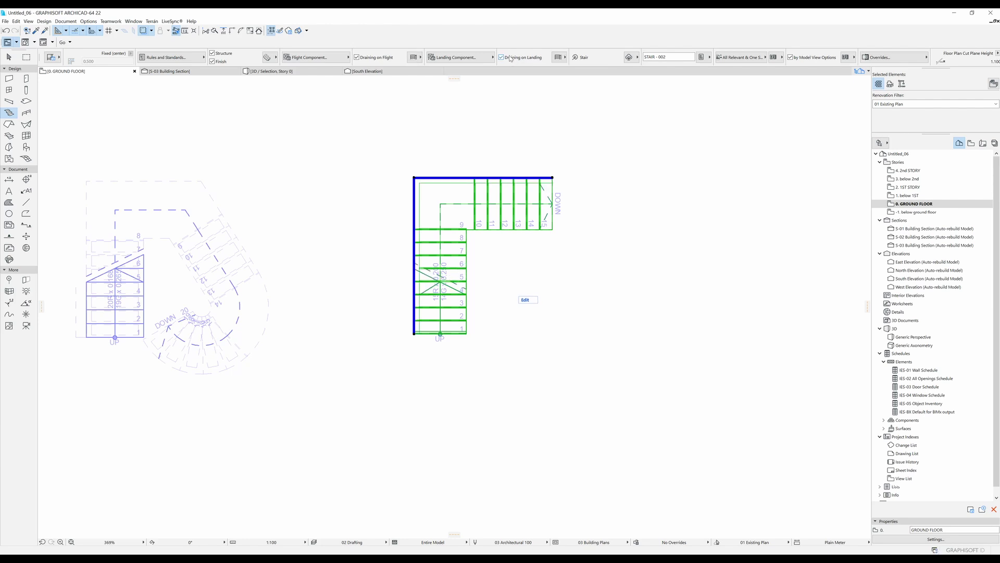
pyautogui.click(388, 59)
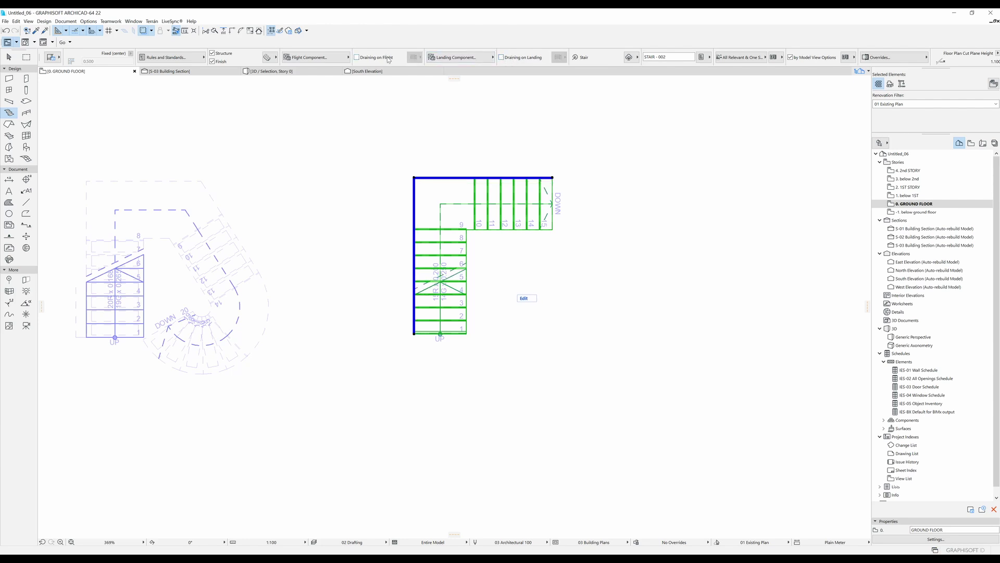
pyautogui.click(388, 60)
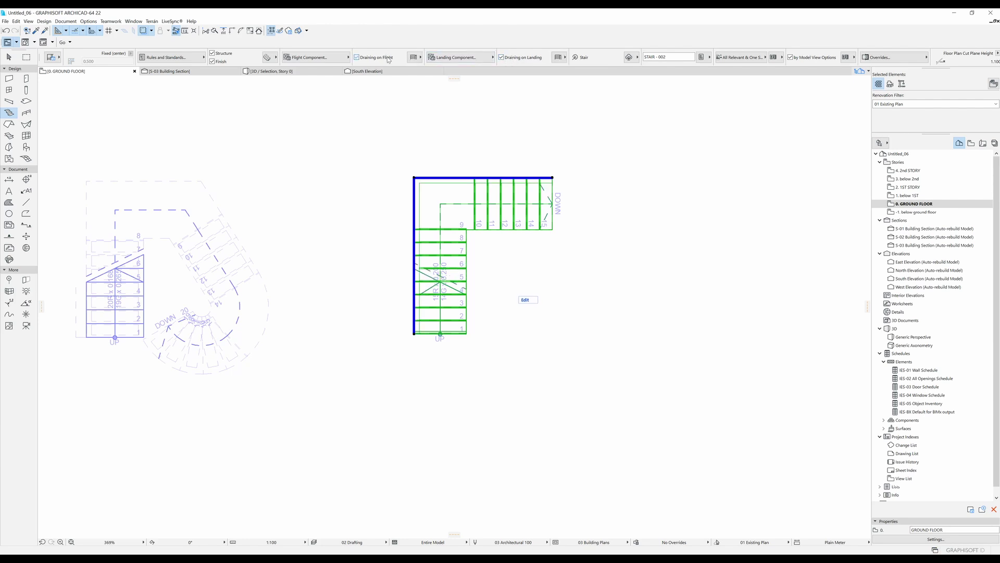
# - Examine the draining side options in the stair's flight draining settings
pyautogui.click(415, 57)
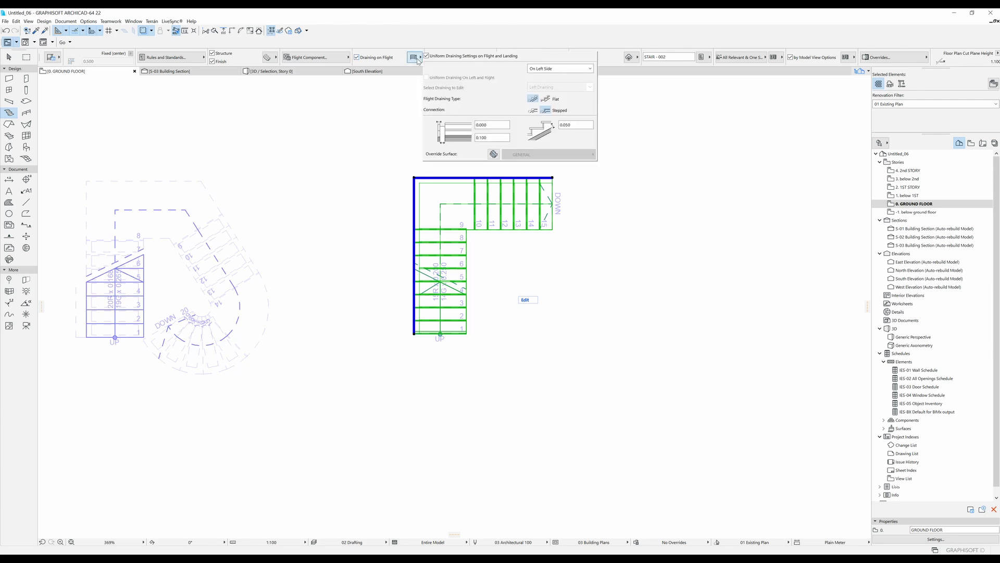
pyautogui.click(545, 68)
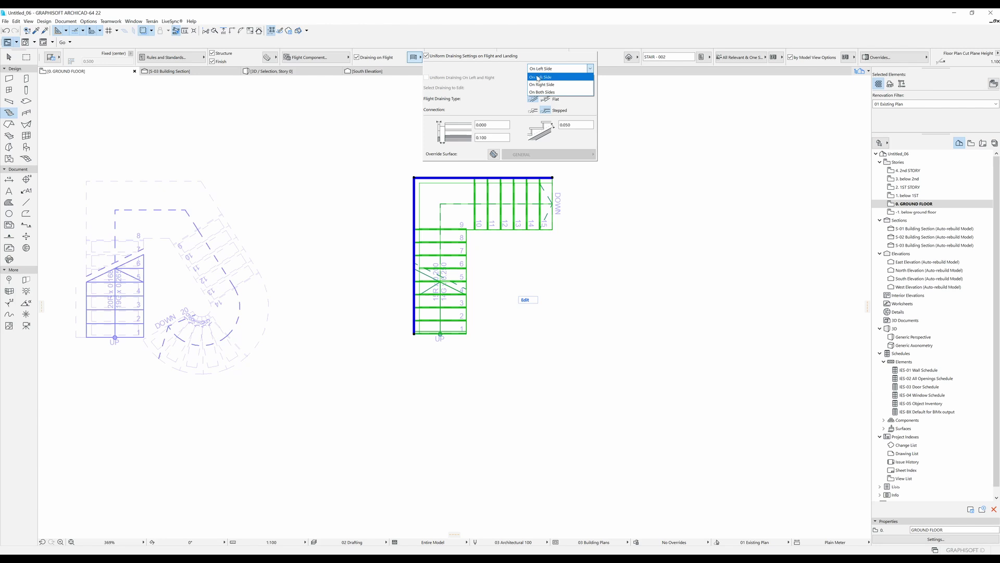
pyautogui.click(372, 139)
pyautogui.click(372, 141)
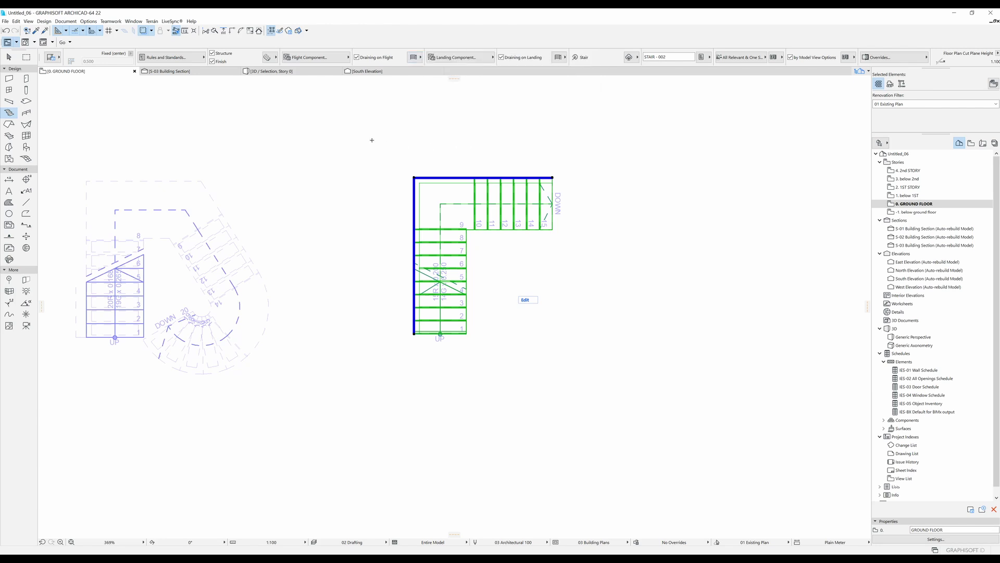
# - Show the selected stair in 3D and inspect its draining from different sides
pyautogui.press('F5')
pyautogui.keyDown('shift'); pyautogui.moveTo(413, 296); pyautogui.dragTo(357, 302, button='middle'); pyautogui.keyUp('shift')
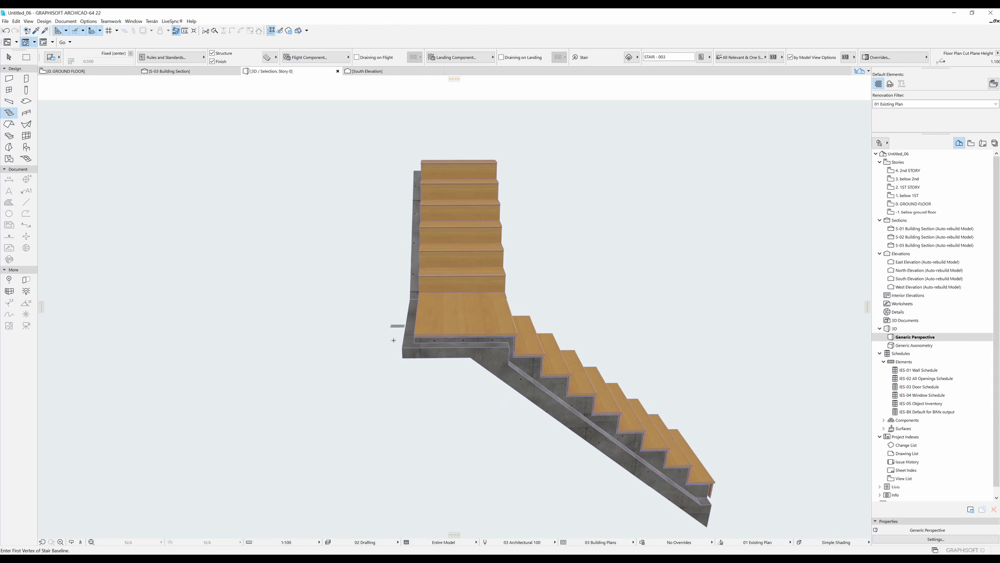
pyautogui.keyDown('shift'); pyautogui.moveTo(480, 351); pyautogui.dragTo(513, 320, button='middle'); pyautogui.keyUp('shift')
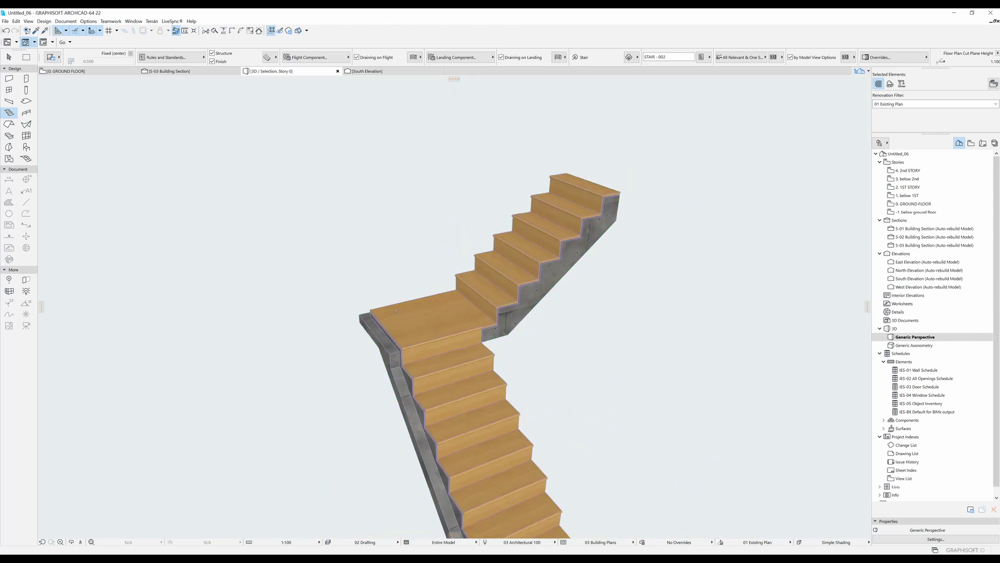
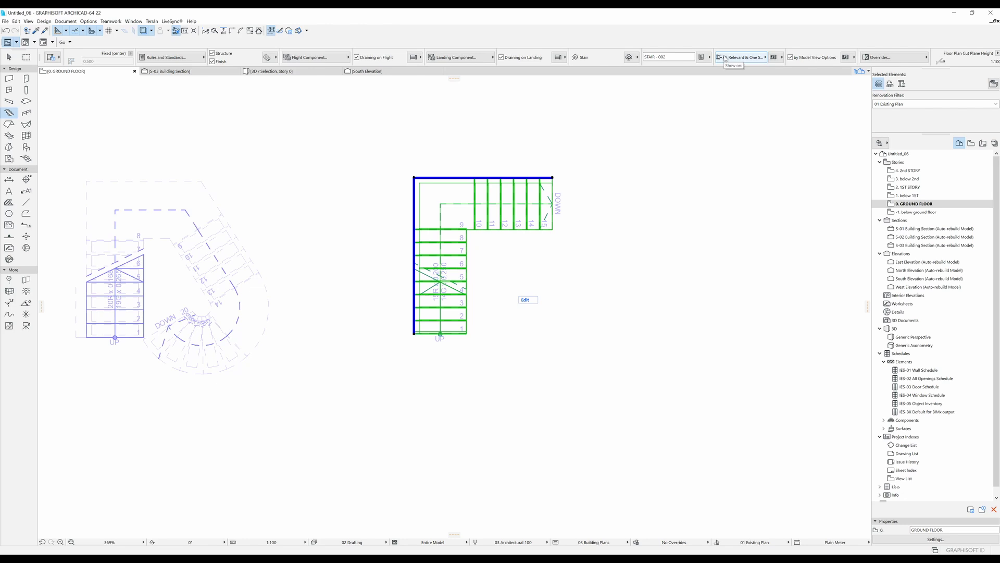
# - Review the stair's layout per story and choose All Relevant & One Story Up for its plan display
pyautogui.click(778, 61)
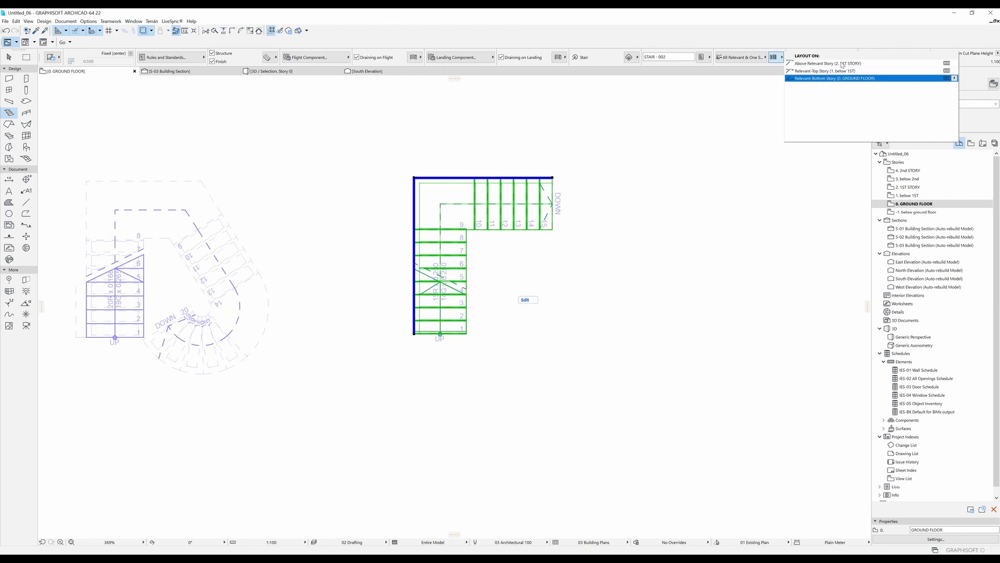
pyautogui.click(754, 58)
pyautogui.click(755, 59)
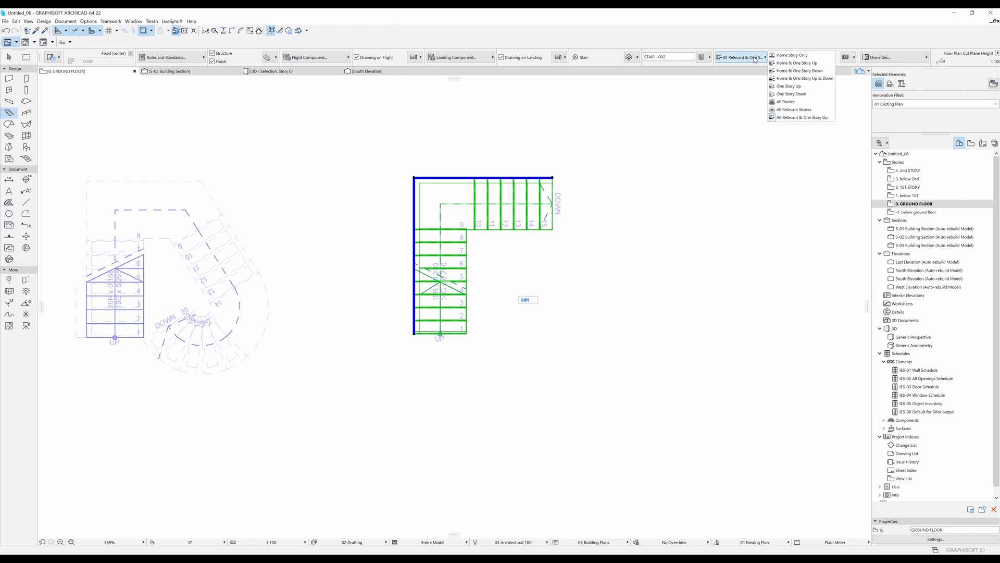
pyautogui.click(776, 118)
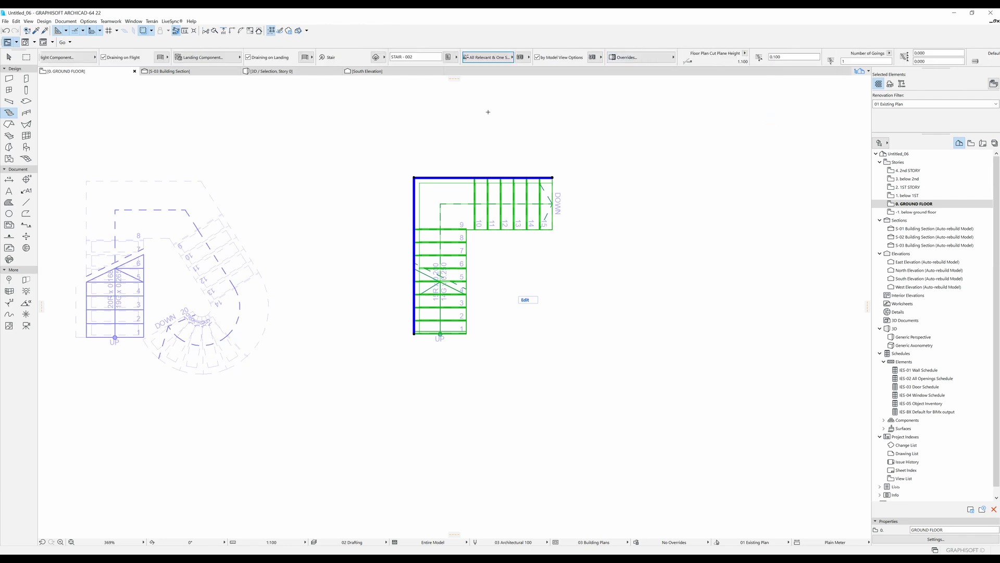
# - Enable the overrides for the object's line types and pens in the stair's floor plan symbol settings
pyautogui.hotkey('ctrl', 't')
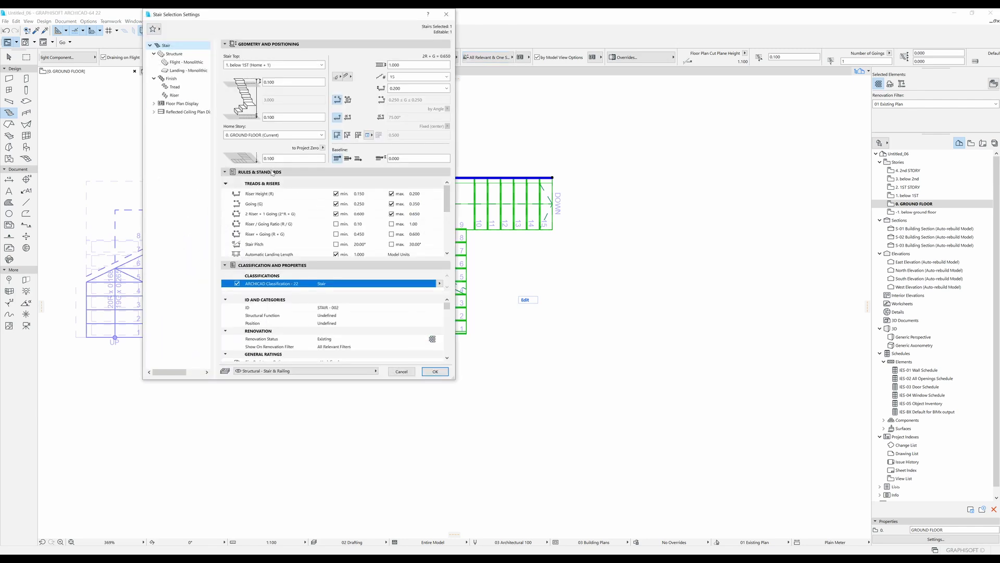
pyautogui.click(180, 104)
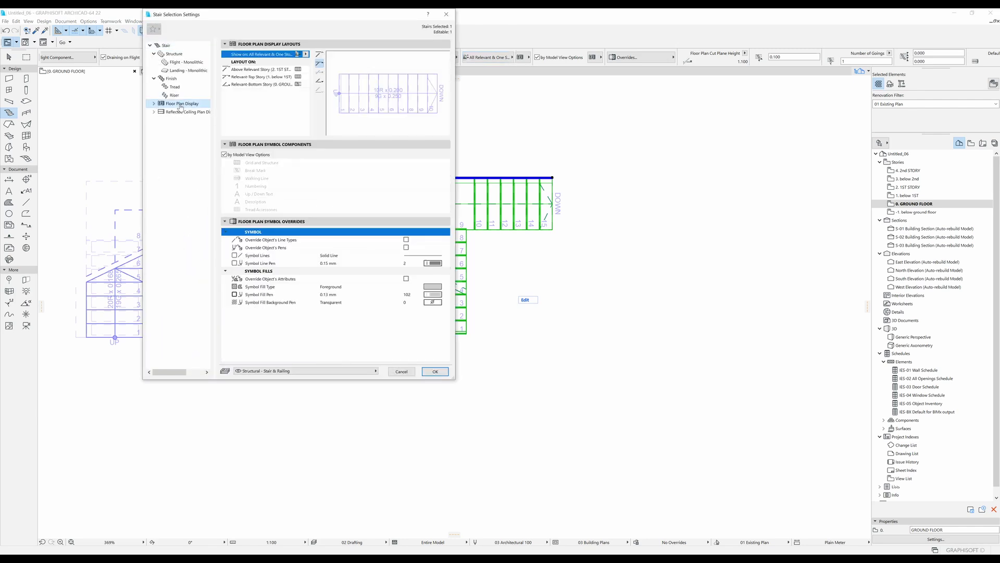
pyautogui.click(411, 240)
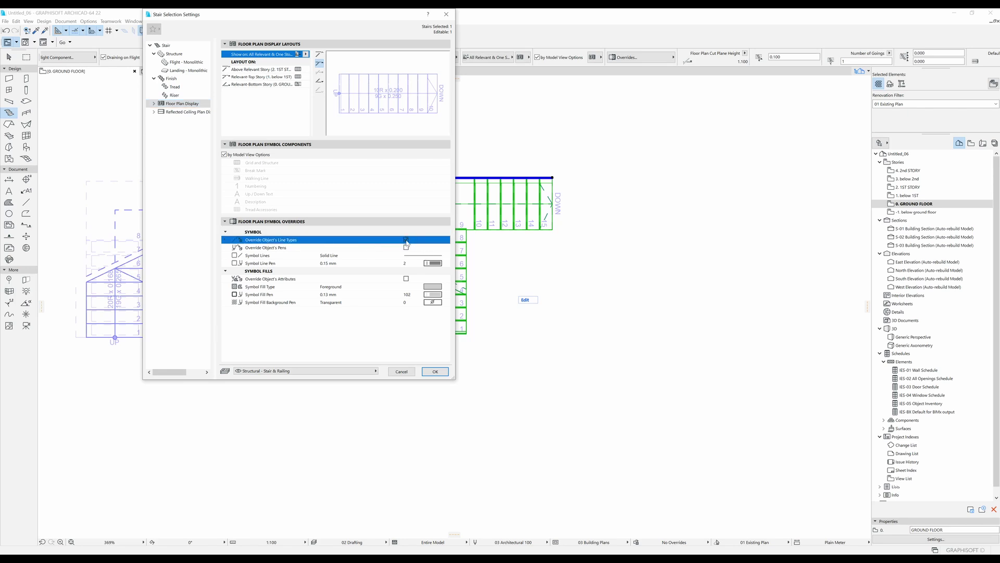
pyautogui.click(407, 240)
pyautogui.click(406, 248)
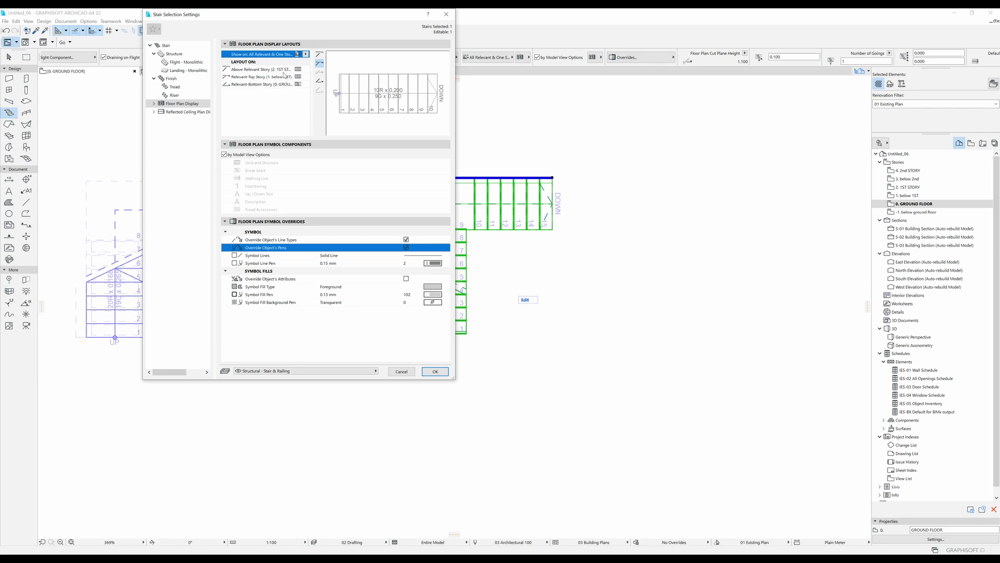
# - Examine the stair's reflected ceiling plan display and its floor plan settings for grid and structure, break mark and walking line
pyautogui.click(178, 114)
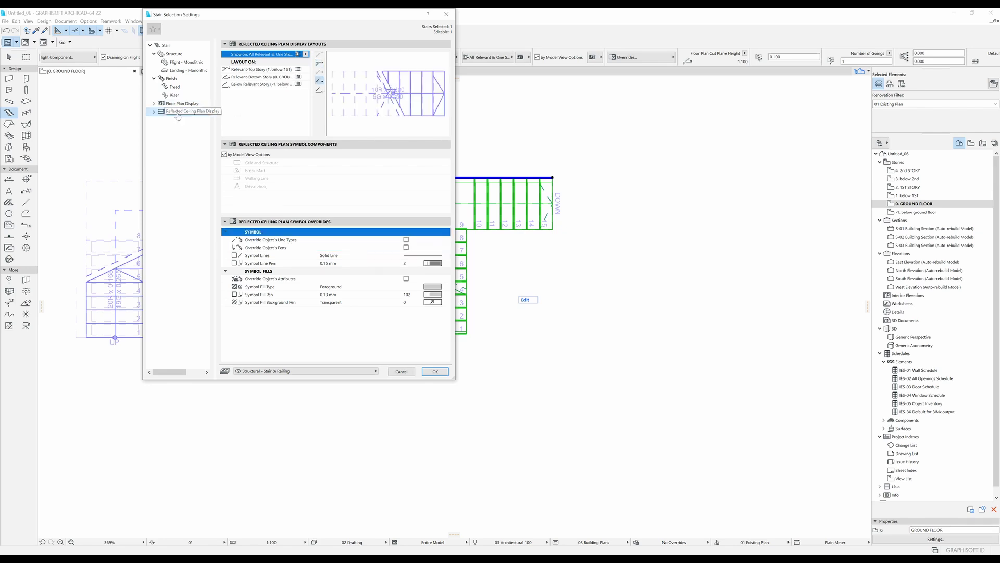
pyautogui.click(177, 103)
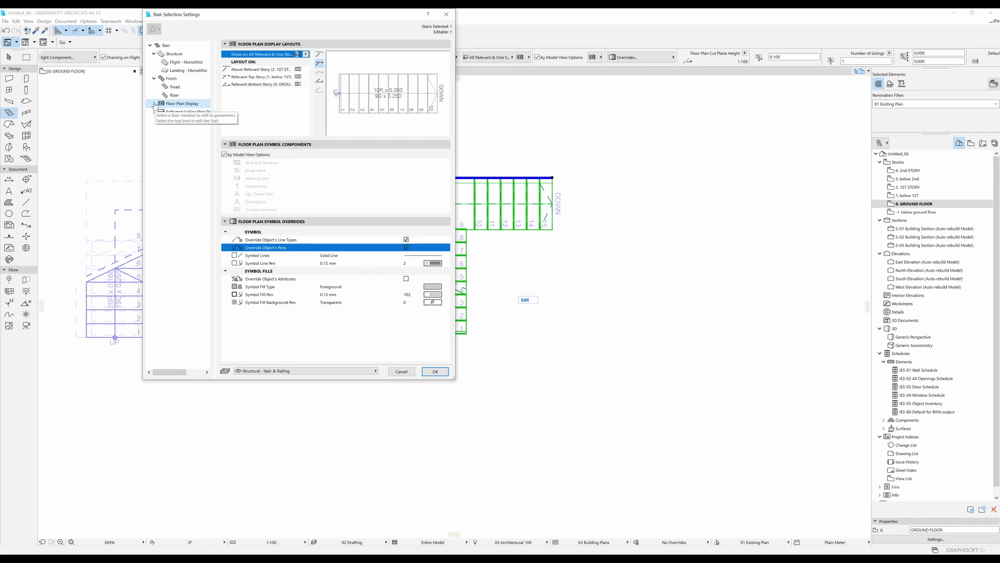
pyautogui.click(154, 104)
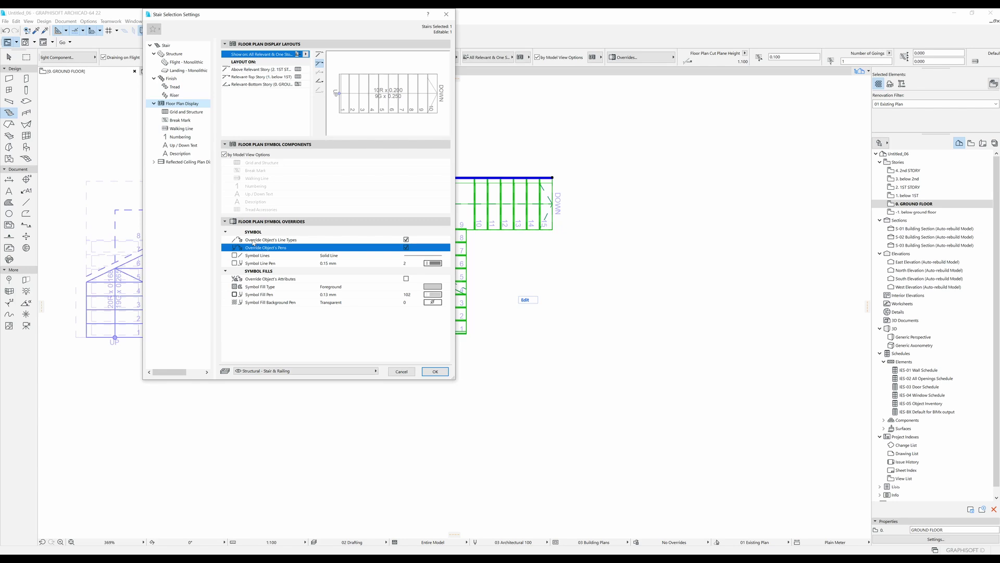
pyautogui.click(186, 113)
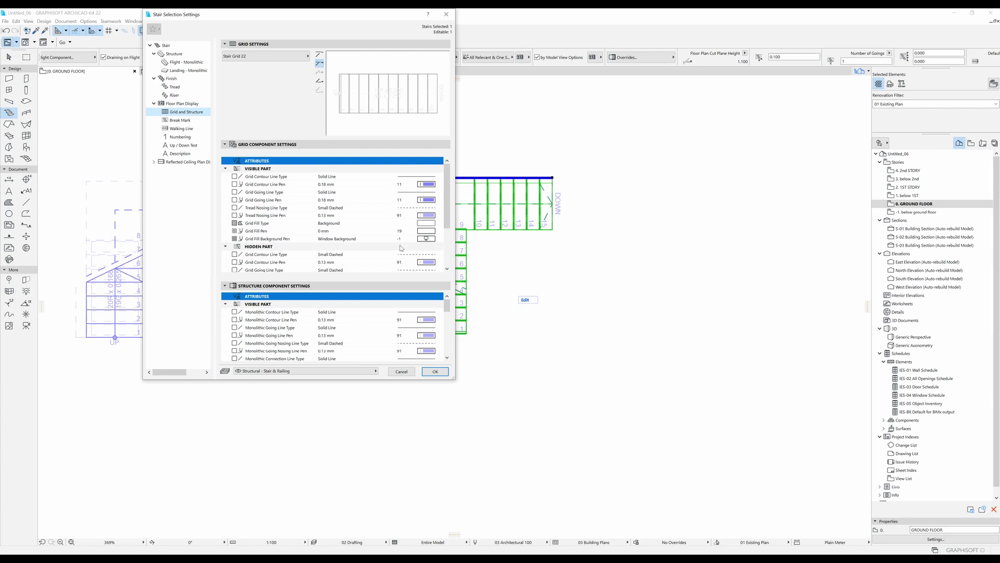
pyautogui.click(188, 120)
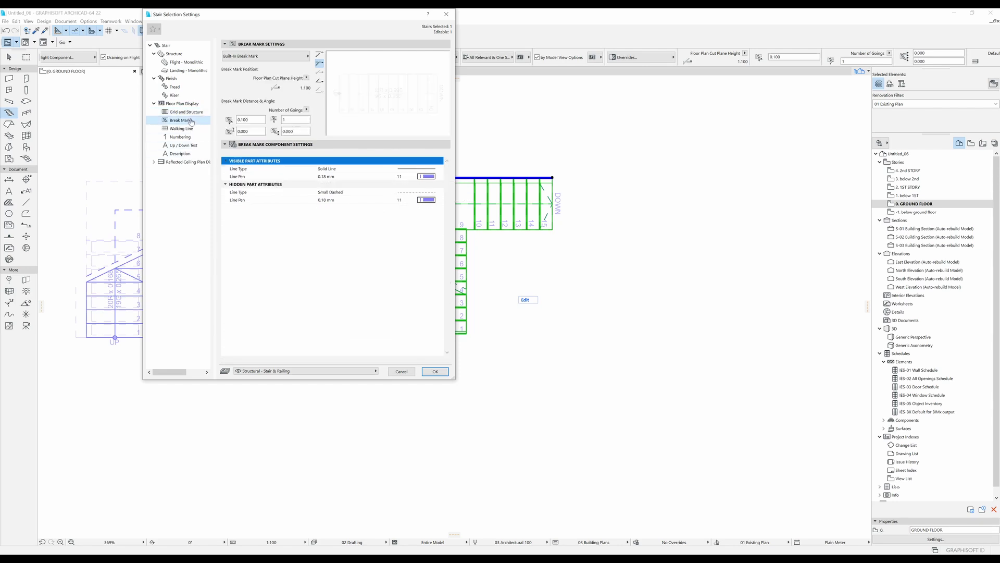
pyautogui.click(190, 129)
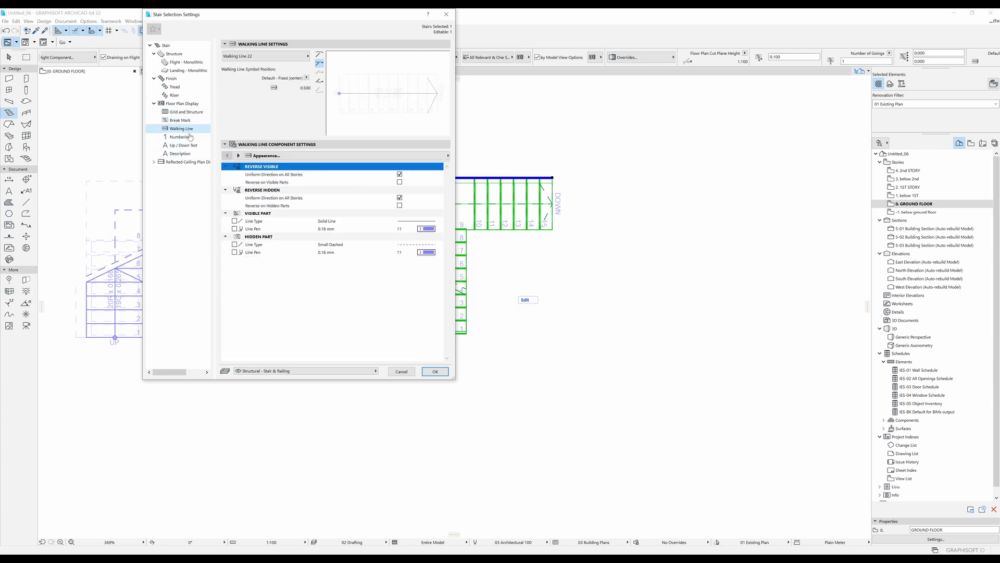
# - Examine the numbering type and placement options and the Up / Down Text settings of the stair's floor plan display
pyautogui.click(191, 137)
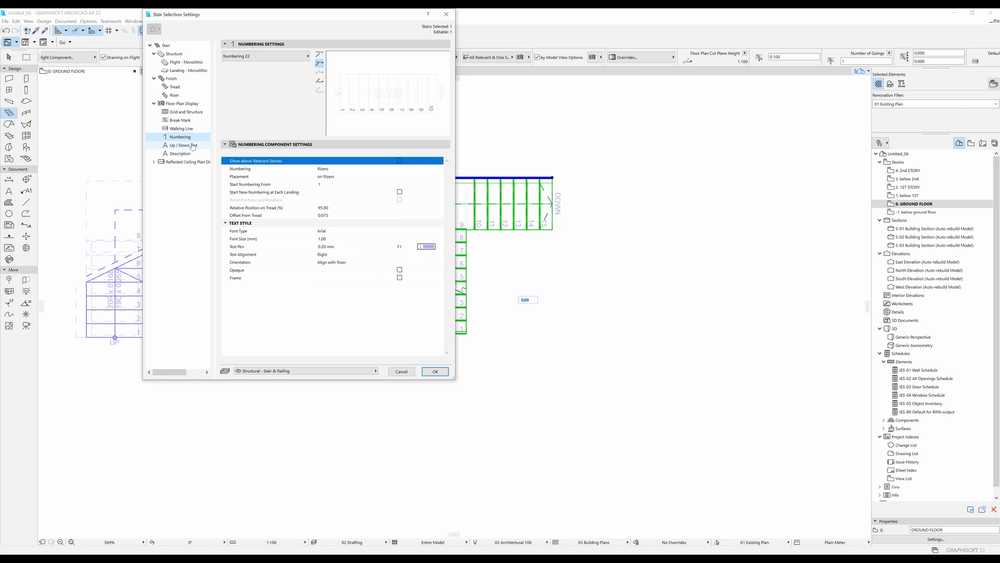
pyautogui.click(335, 171)
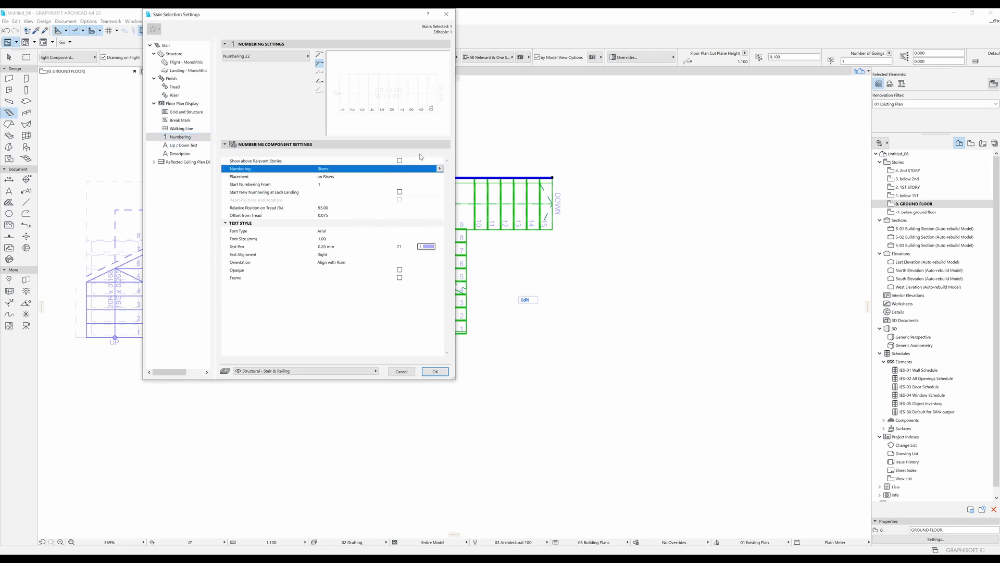
pyautogui.click(439, 169)
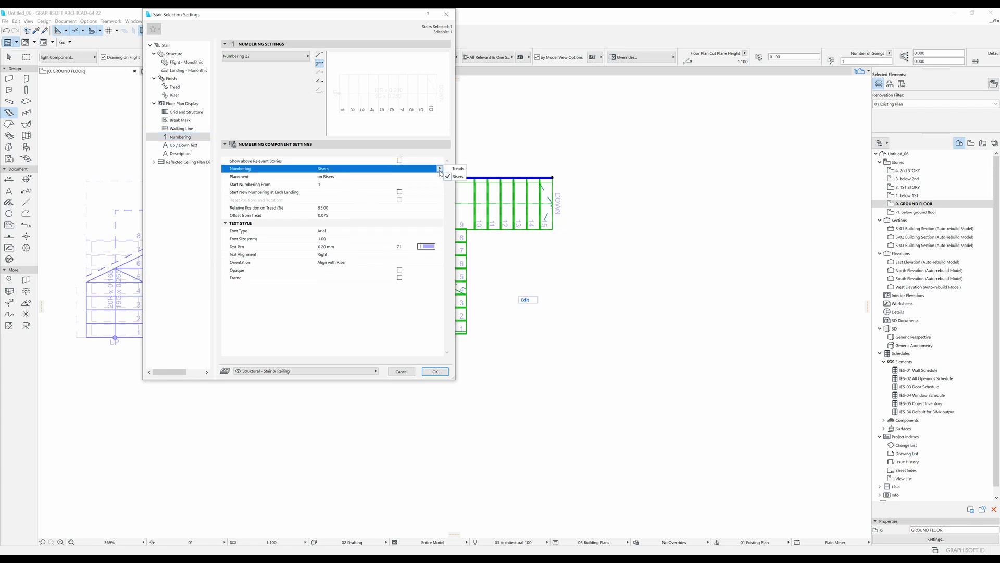
pyautogui.click(394, 178)
pyautogui.click(352, 179)
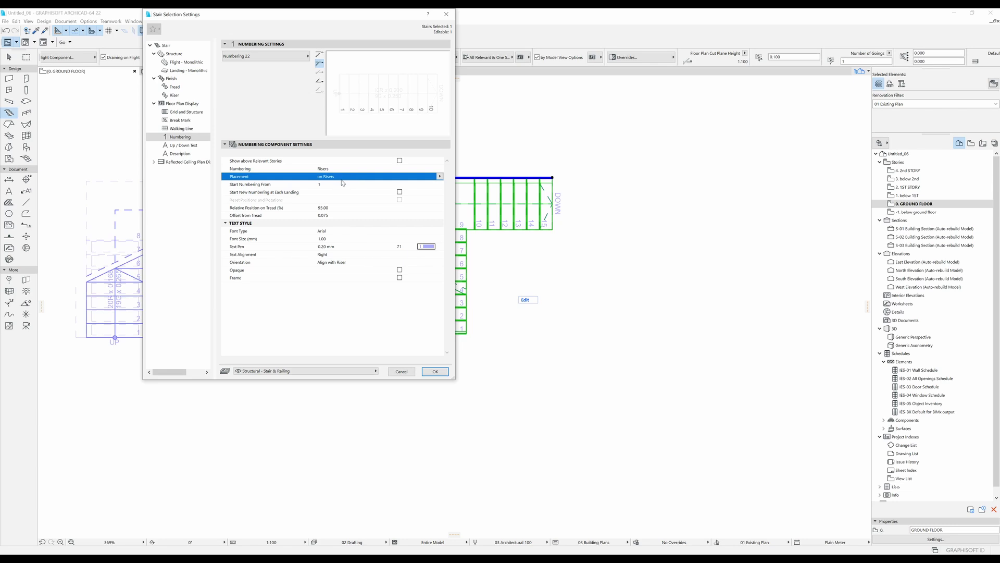
pyautogui.click(440, 177)
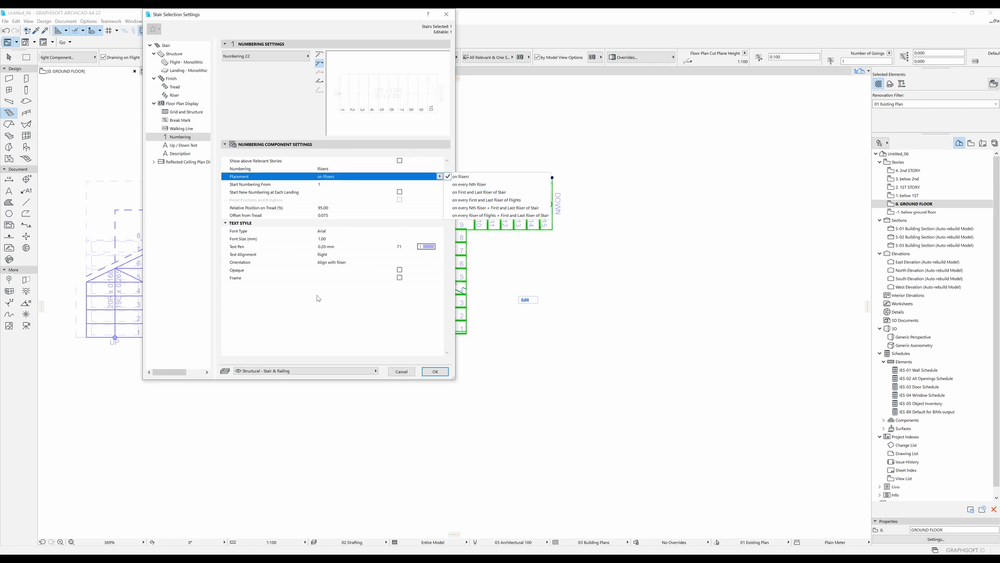
pyautogui.click(200, 151)
pyautogui.click(200, 148)
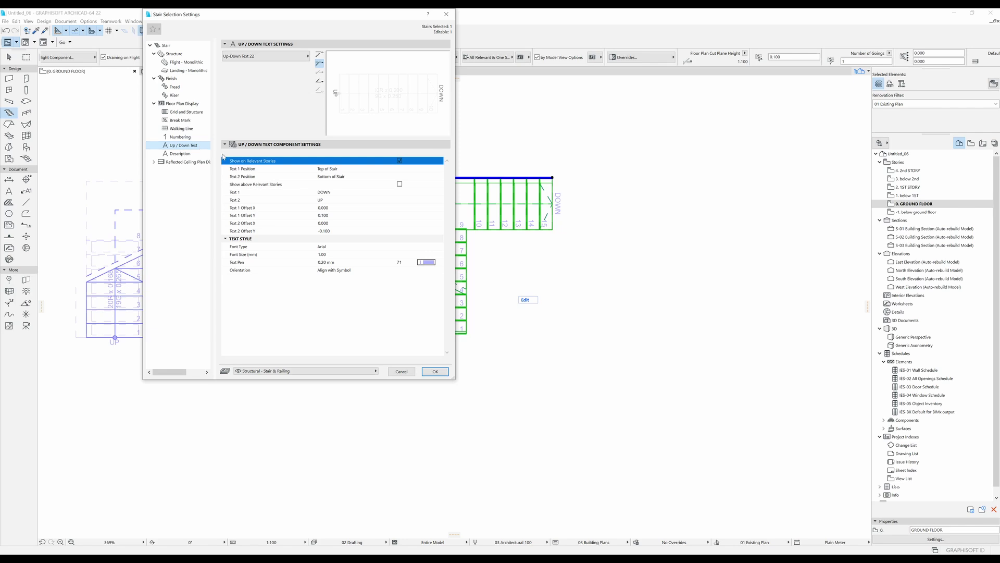
# - Check the effect of Show on Relevant Stories for the Up / Down Text and examine the content options for the stair's Description 1
pyautogui.click(399, 161)
pyautogui.click(399, 161)
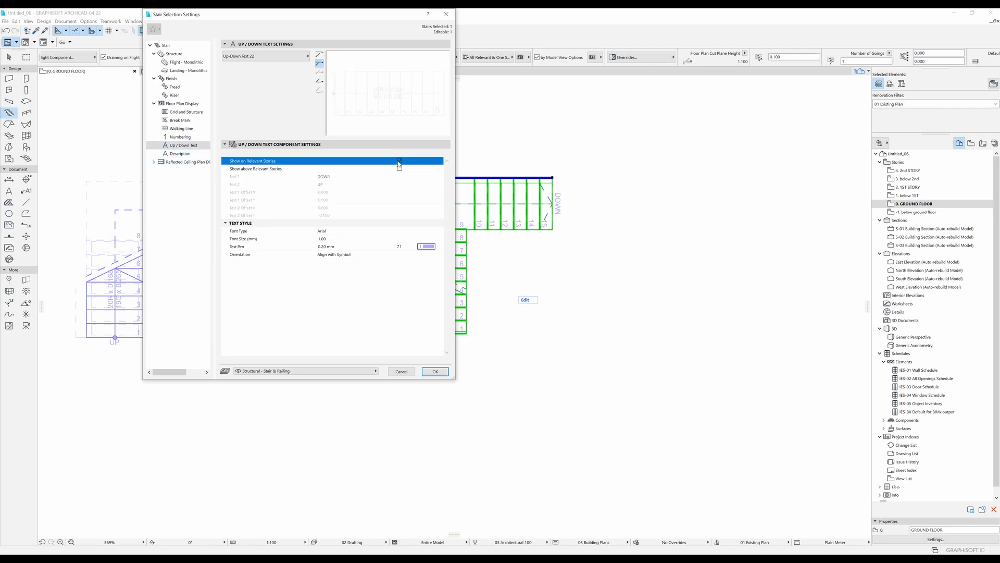
pyautogui.click(179, 155)
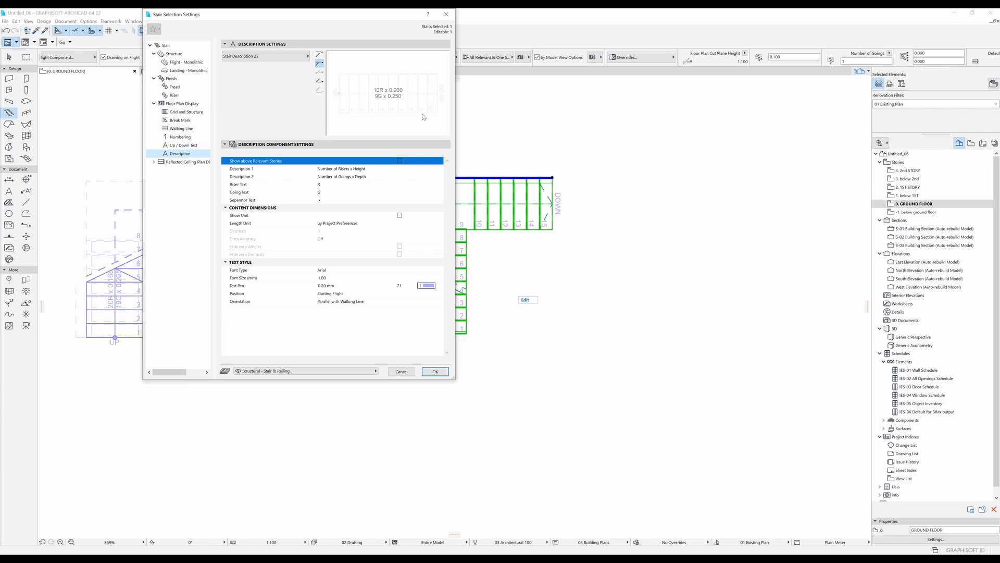
pyautogui.click(384, 169)
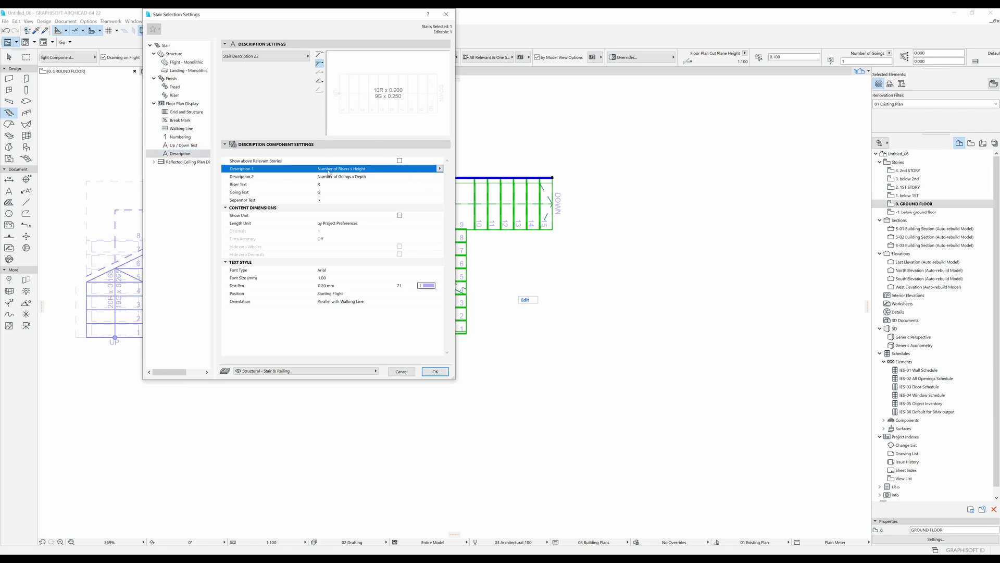
pyautogui.click(439, 168)
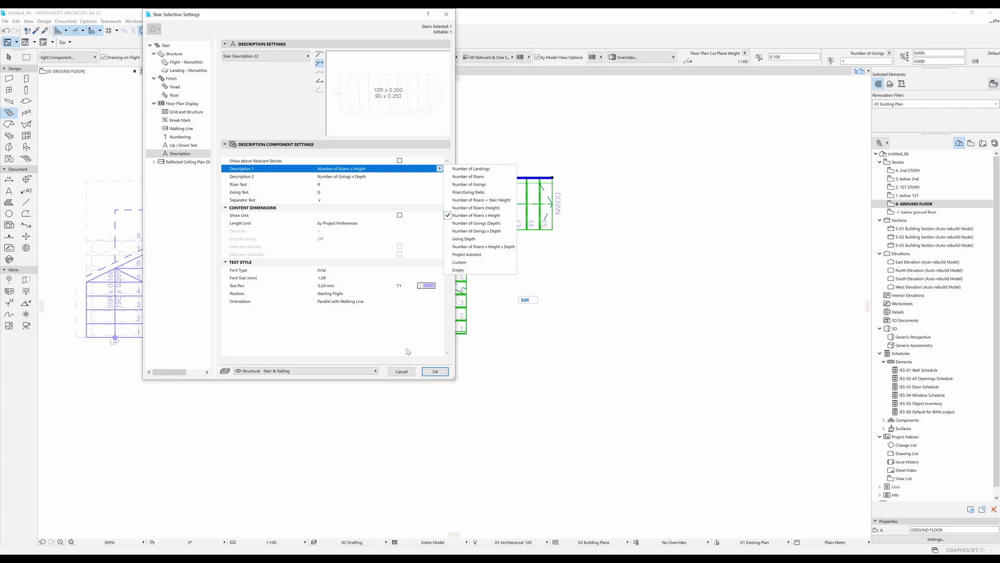
pyautogui.click(435, 371)
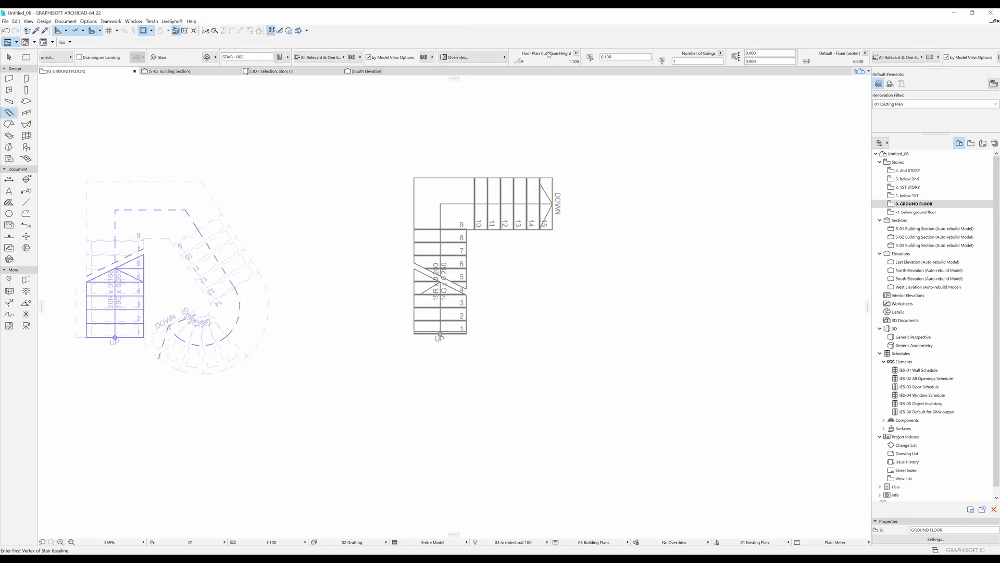
# - Examine the Floor Plan Cut Plane Height options and the other plan display settings among the stair's default settings
pyautogui.click(576, 54)
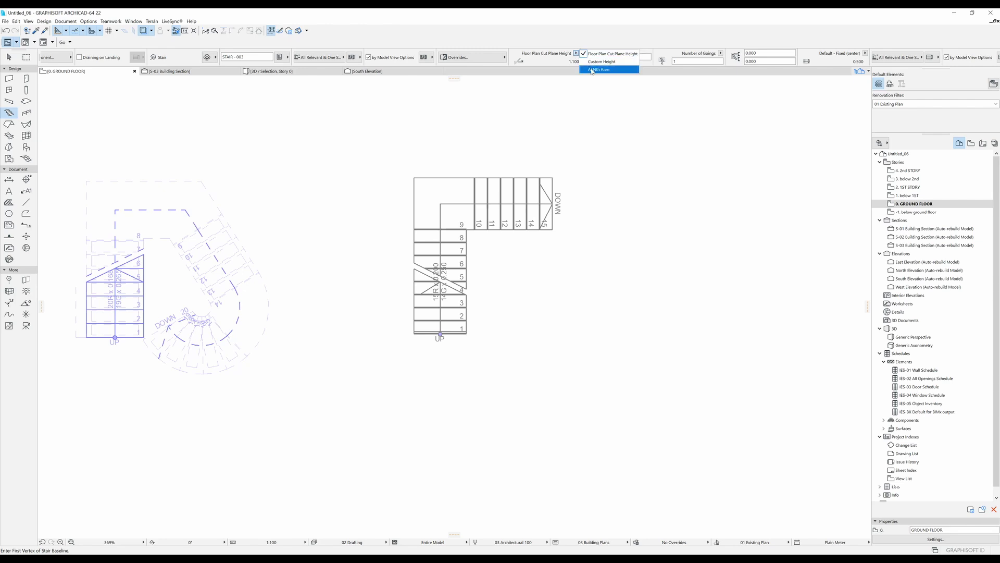
pyautogui.click(594, 69)
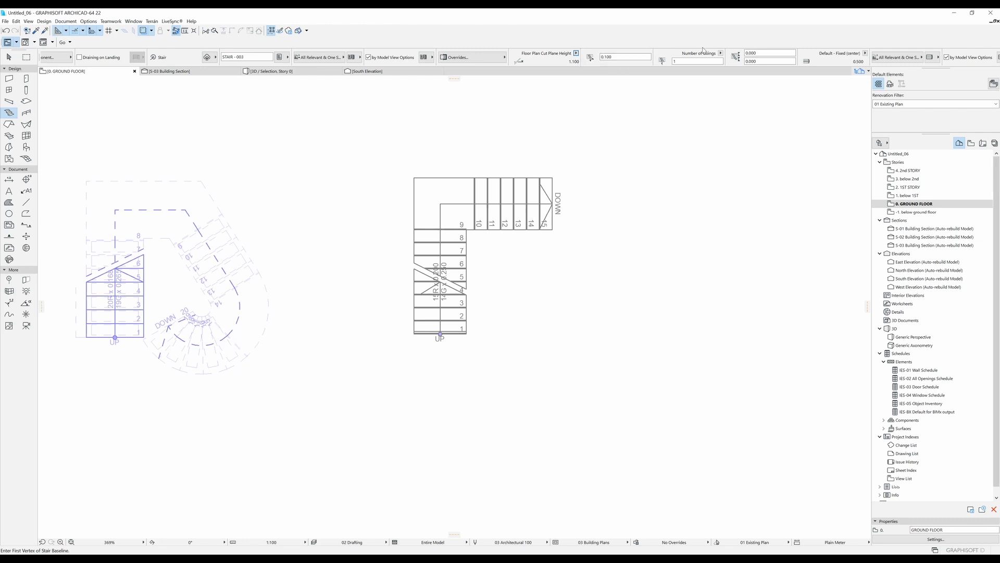
pyautogui.hscroll(2, 667, 56)
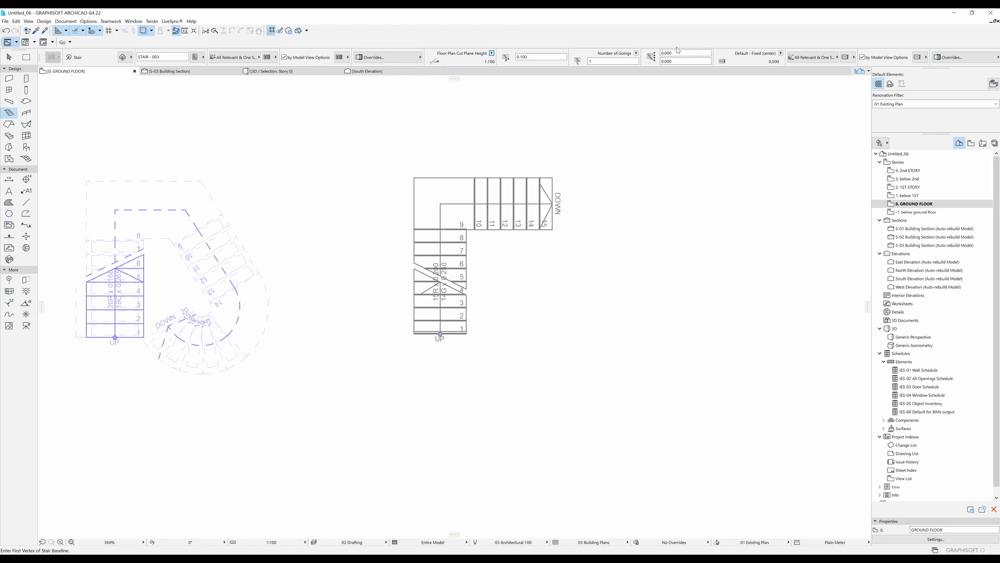
pyautogui.hscroll(5, 667, 51)
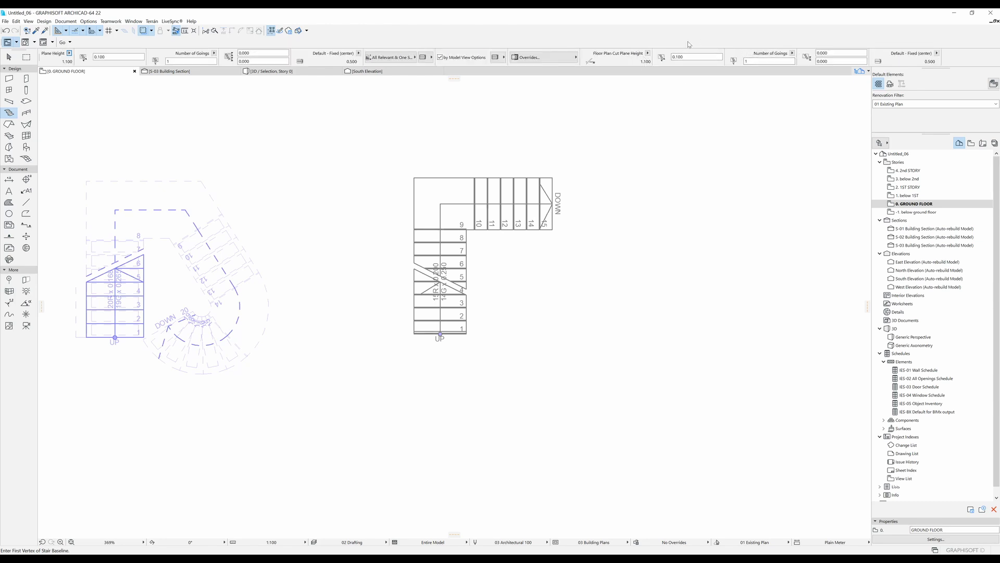
pyautogui.hscroll(2, 813, 54)
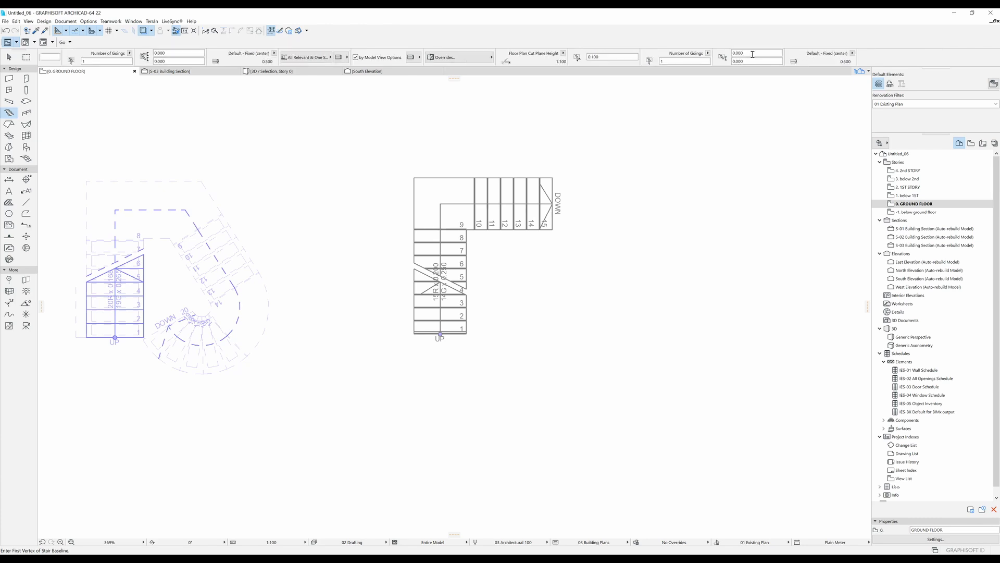
pyautogui.hscroll(-10, 752, 54)
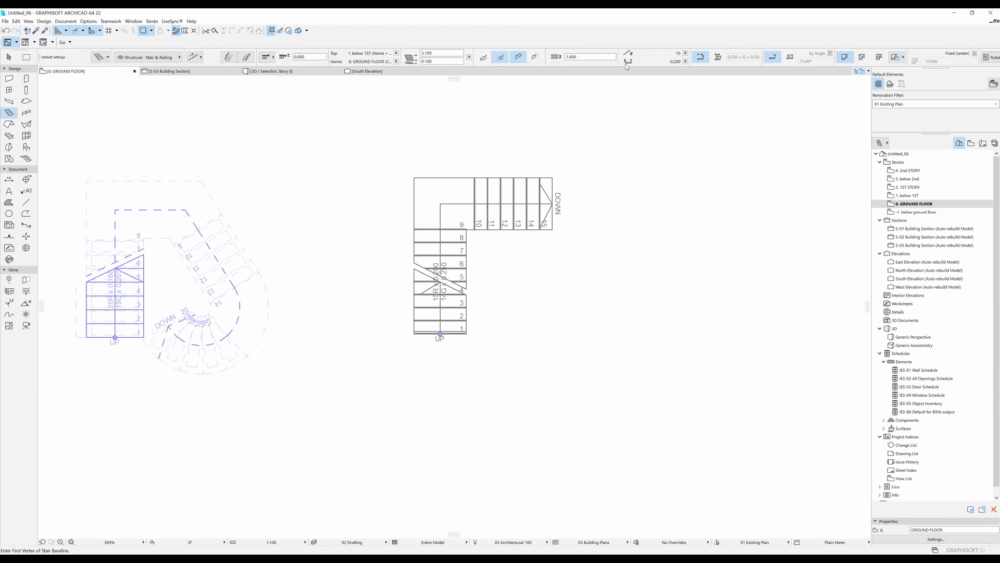